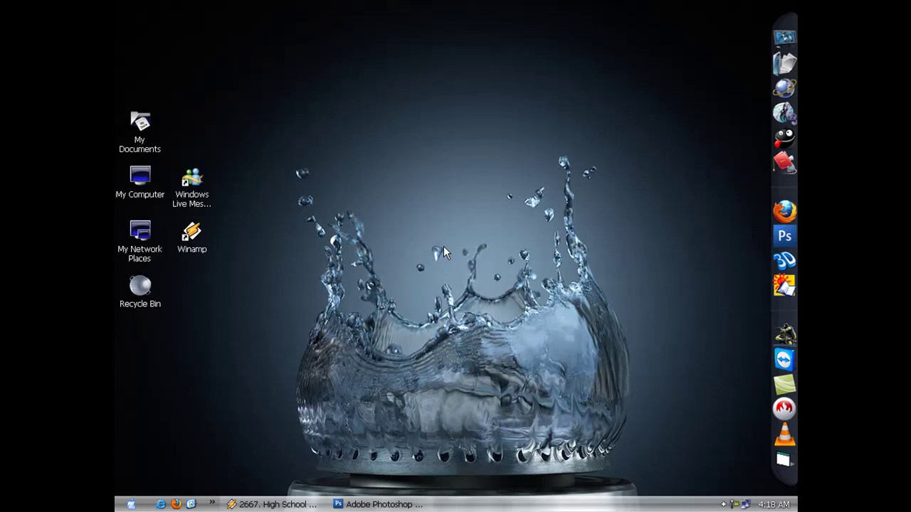
Step: Start a new Notepad note with the greeting 'Pershendetje'
click(125, 504)
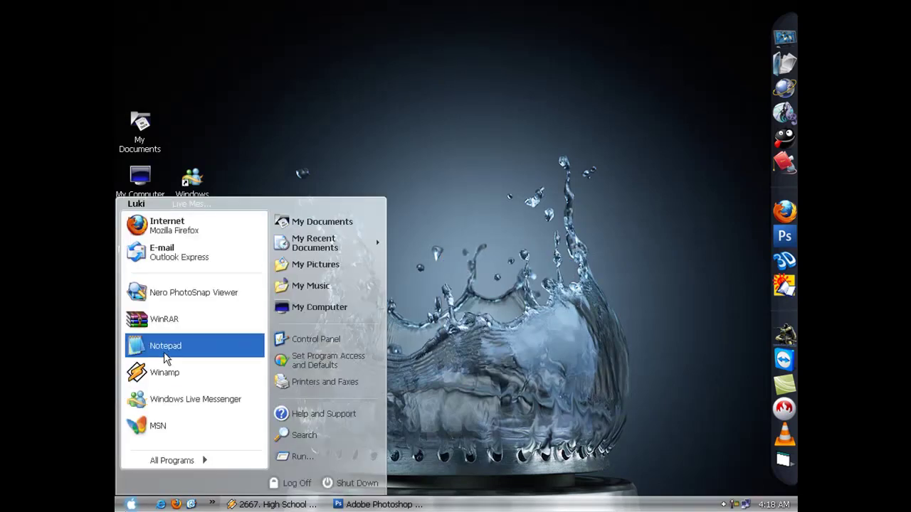
click(165, 346)
text(Pershendetje)
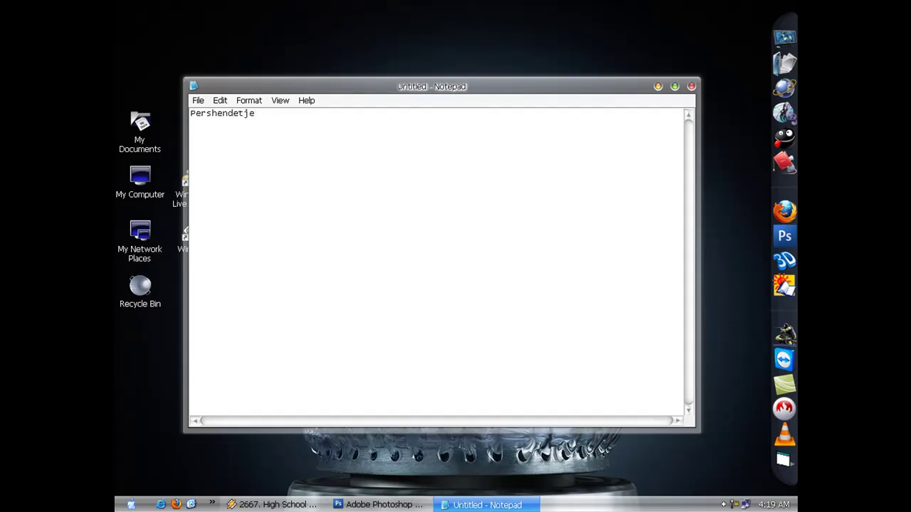
key(Return)
Step: Type the intro line about restyling the Desktop differently, fixing typos along the way
text(ot )
text(do te)
text(sho)
text(qe)
key(BackSpace)
key(BackSpace)
text(nje tutoi)
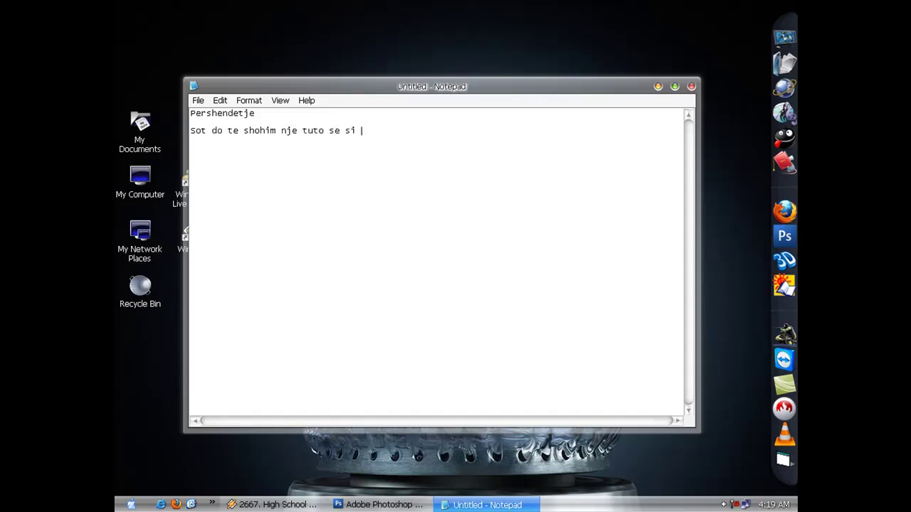
text(jme pak me ndrus)
key(BackSpace)
text(yshe)
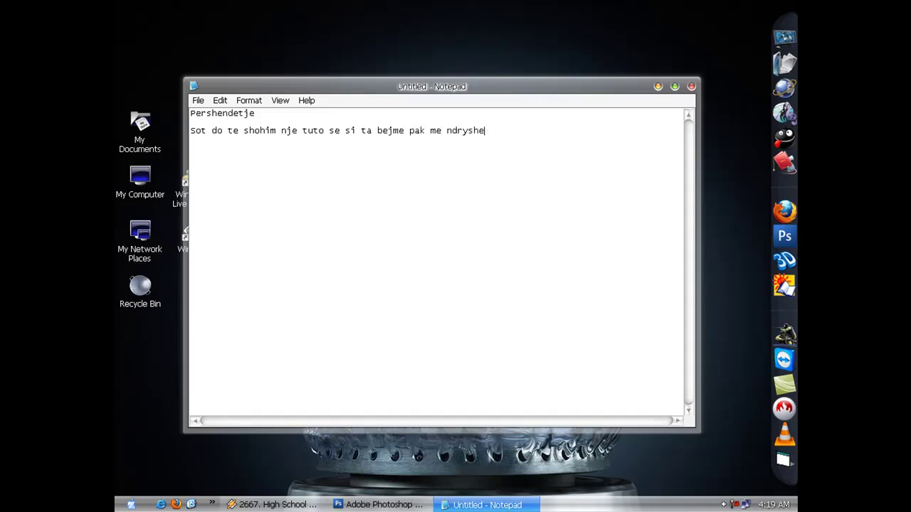
text( Deskto)
text(pin per nga pamja :)
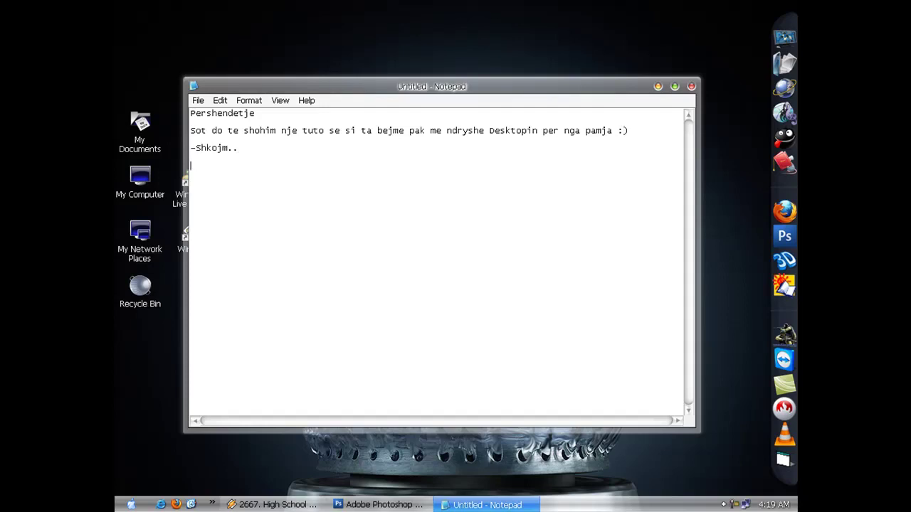
Step: Add step 1 'Zgjedhim nje Wallpaper te cilen e deshironi' and step 2 'Bejme print Screen dekstopit momental'
text(gjedhim nje )
text(Wallpaper te cili)
text(deshironi)
key(Return)
text(2)
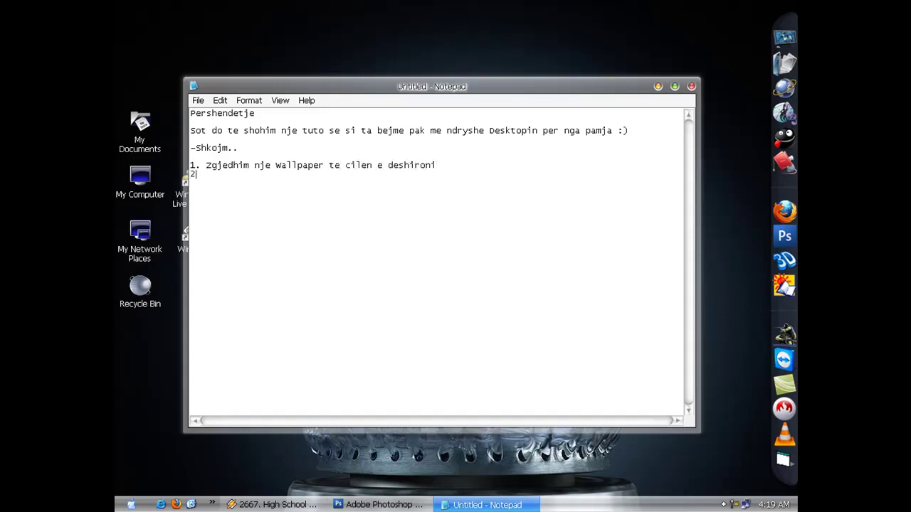
text(. Bejme )
text(print Screen)
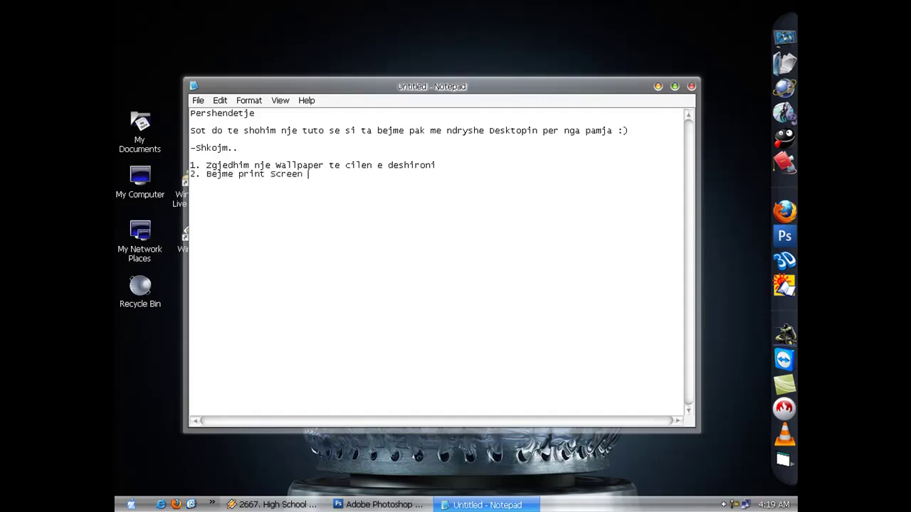
text( dekstopit momental)
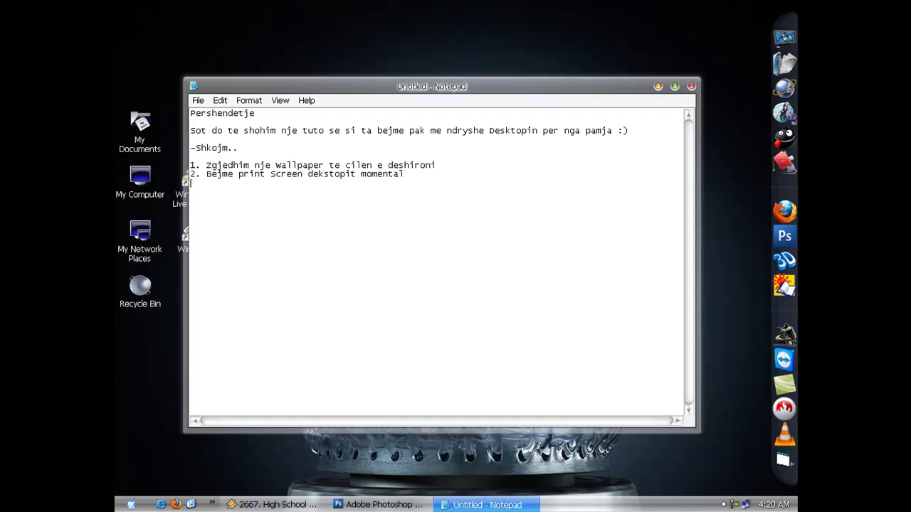
Step: Check Photoshop, then add step 3 'Pastaj me PAint .. edit .. paste .. dhe e ruaj' in Notepad
click(487, 505)
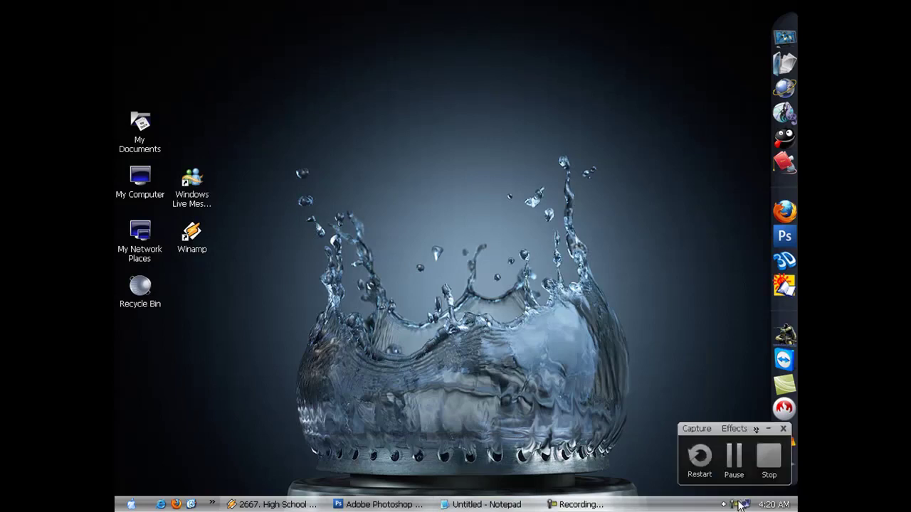
click(410, 505)
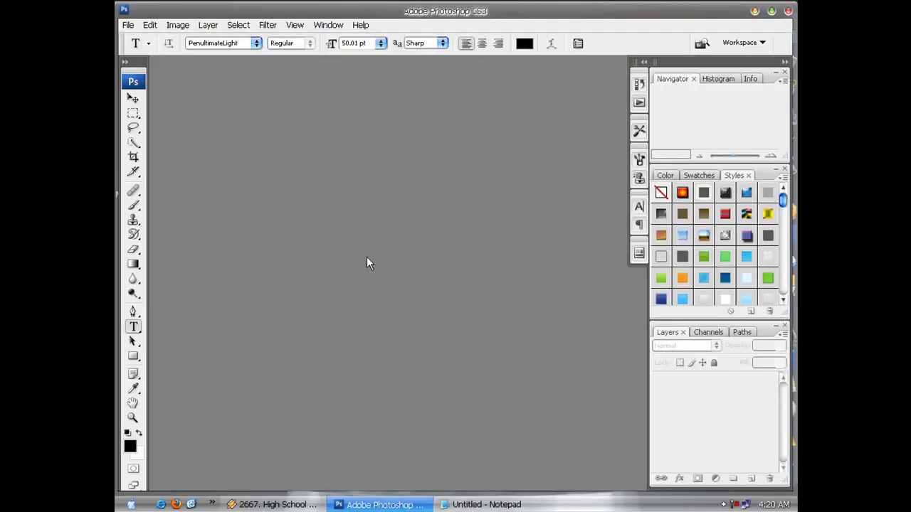
click(487, 504)
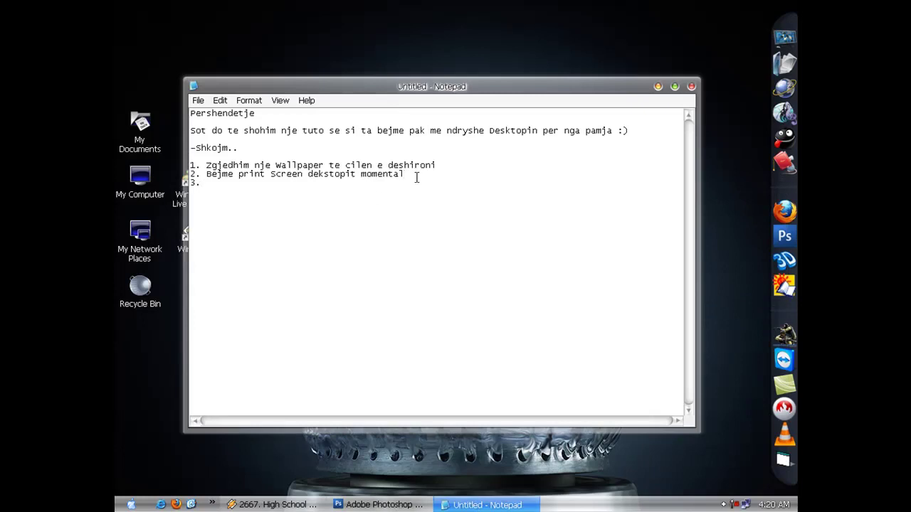
text(Pastaj me )
text(PAint .. )
text(edit .. )
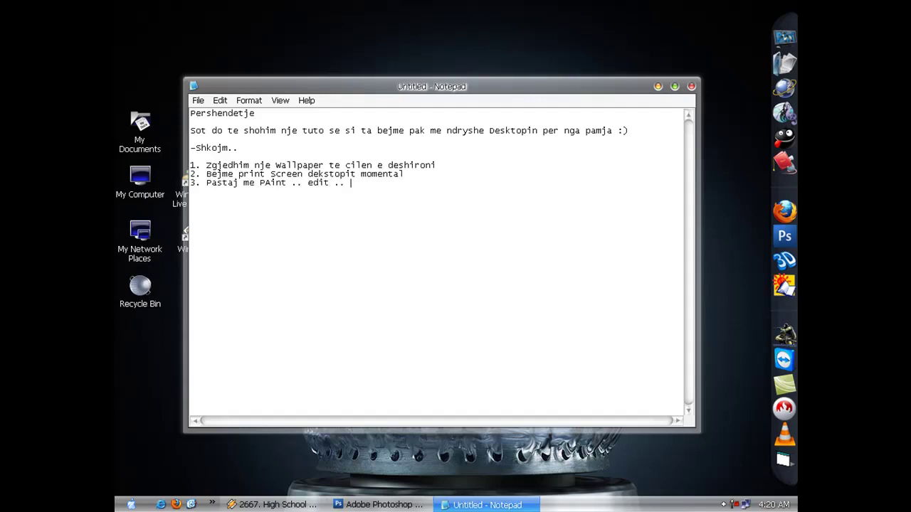
text(paste .. )
text(dhe e ruaj .p)
Step: Launch Paint and paste the desktop screenshot onto the canvas
key(super+d)
click(211, 504)
click(235, 474)
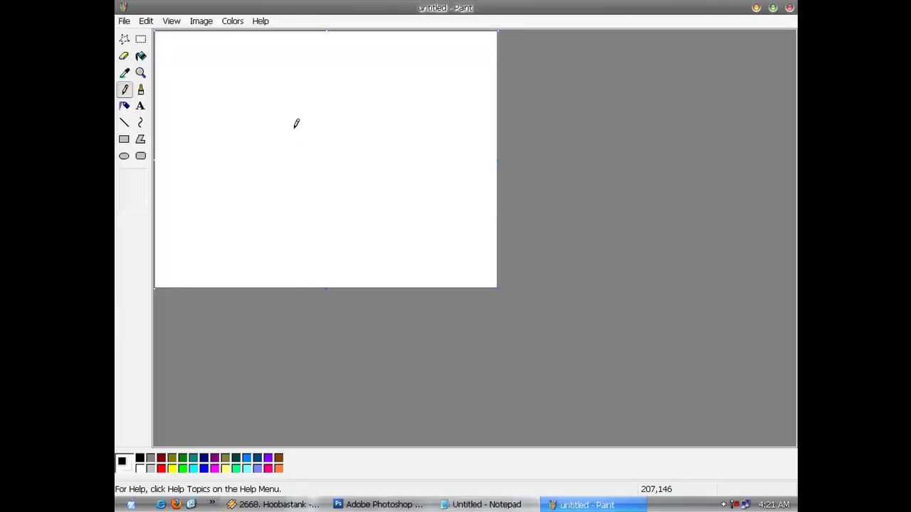
click(125, 21)
click(146, 21)
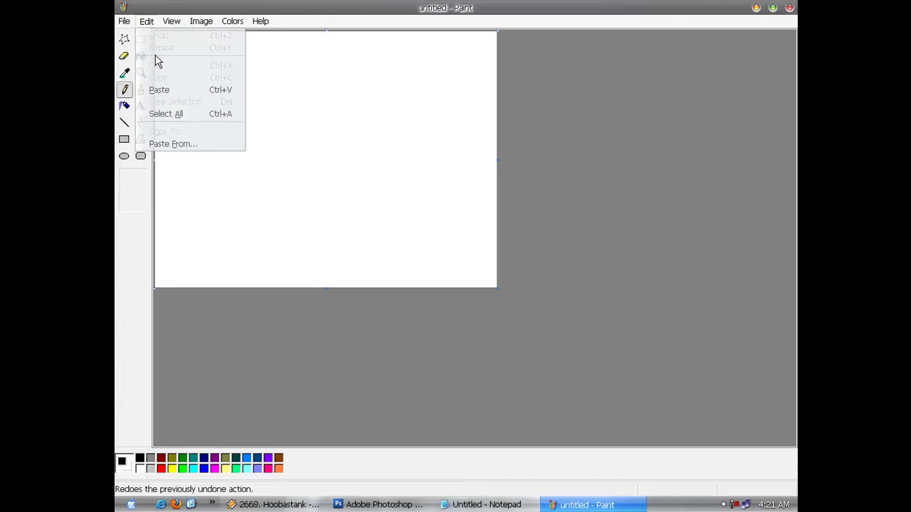
click(142, 87)
Step: Save the screenshot to the Desktop as untitled PNG and close Paint
click(125, 21)
click(142, 72)
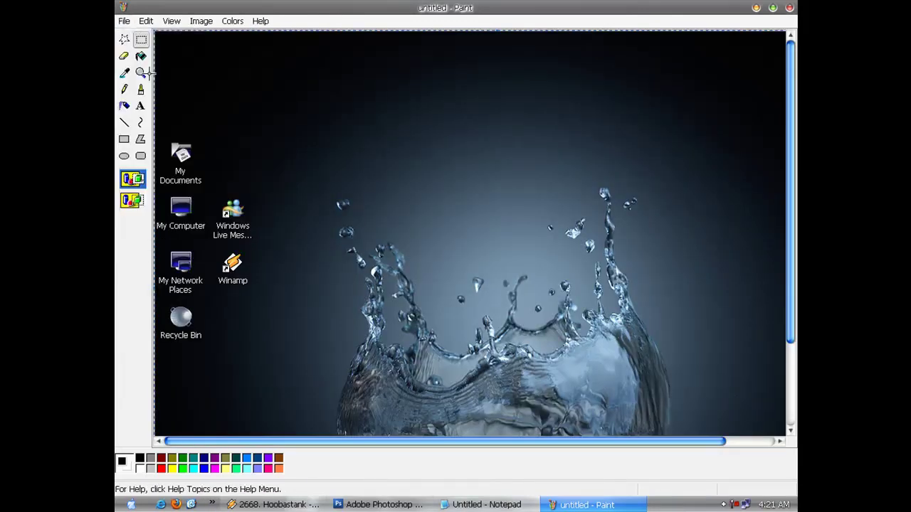
click(163, 151)
click(299, 290)
click(300, 361)
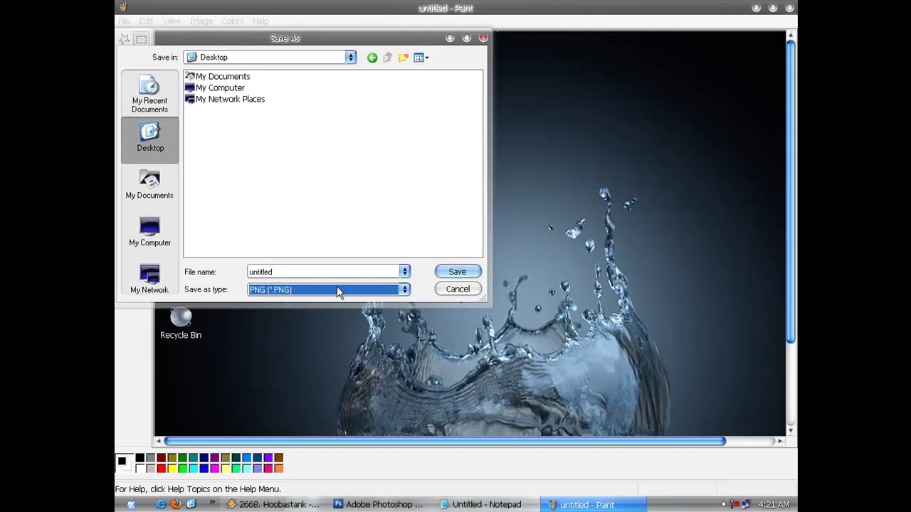
click(442, 271)
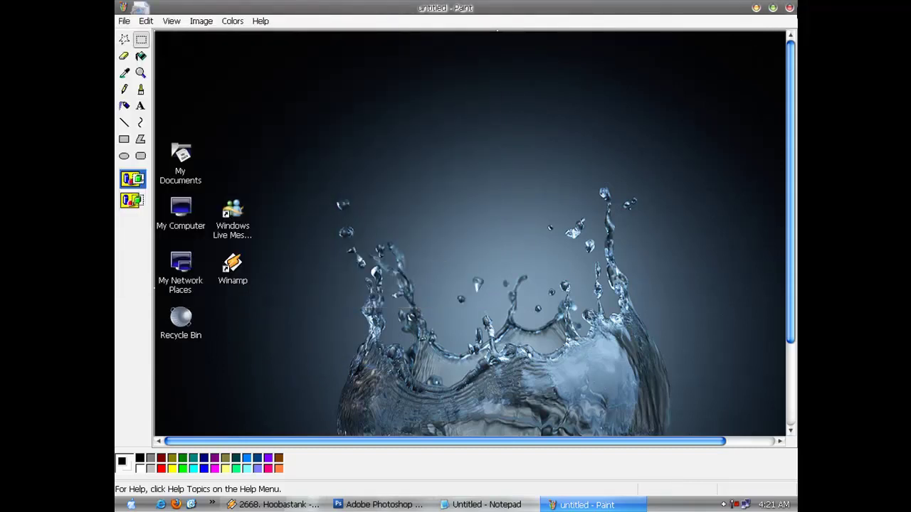
click(789, 8)
Step: Place the untitled file icon at the top centre of the desktop
drag(141, 20, 401, 21)
right_click(423, 122)
click(444, 229)
click(484, 505)
text(4. Pra, u r)
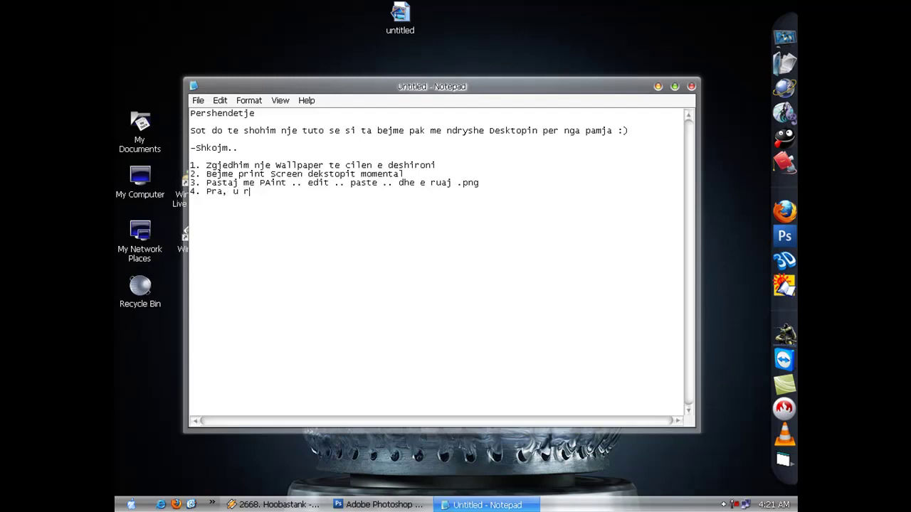
Step: Add steps 4 'Pra, u ruajt si .png' and 5 'hapim PS. dhe vazhdojm punen :)', then minimize Notepad
text(ua)
text(ng)
text(hap)
text(PS. dhe)
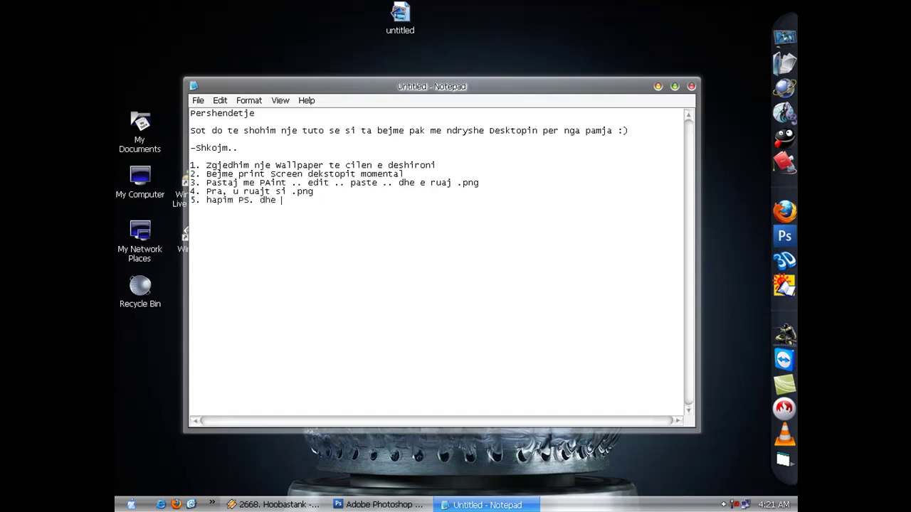
text(zhd)
text(ojm punen :))
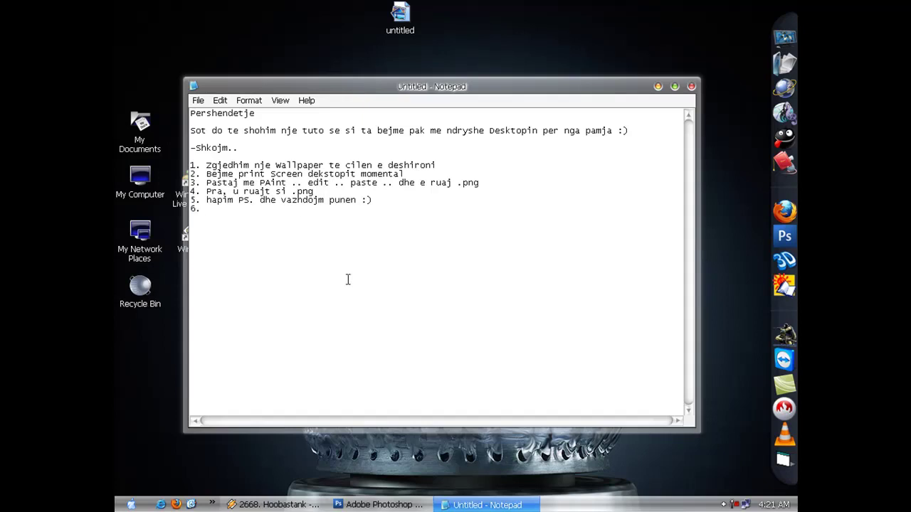
click(487, 505)
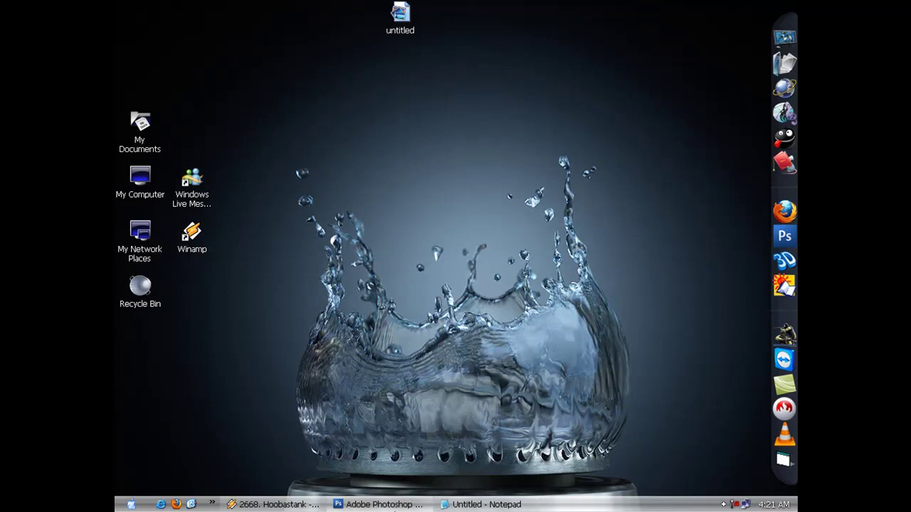
Step: Open untitled.png in Photoshop by dragging it from the desktop
click(378, 505)
click(132, 98)
click(378, 504)
mouse_move(400, 15)
mouse_down()
mouse_move(378, 391)
mouse_move(348, 348)
mouse_up()
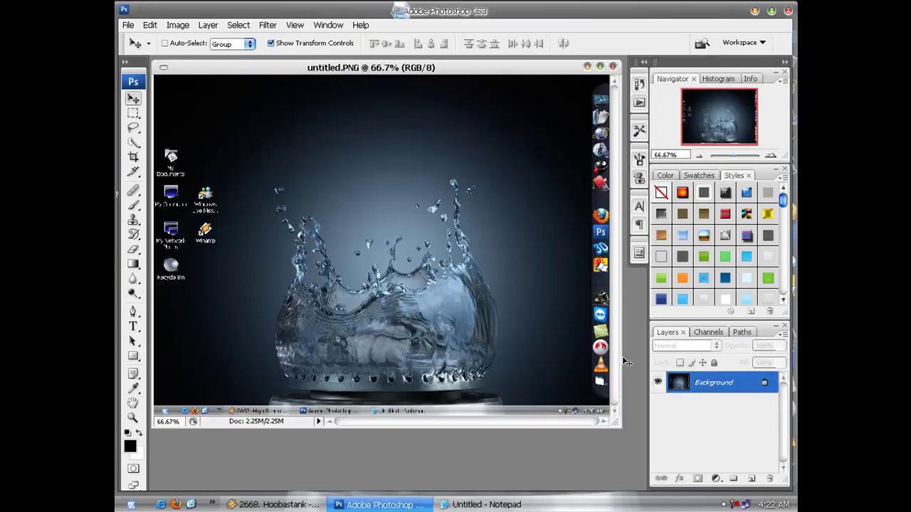
Step: Convert the Background into Layer 0 and duplicate it as Layer 0 copy
right_click(716, 382)
click(702, 388)
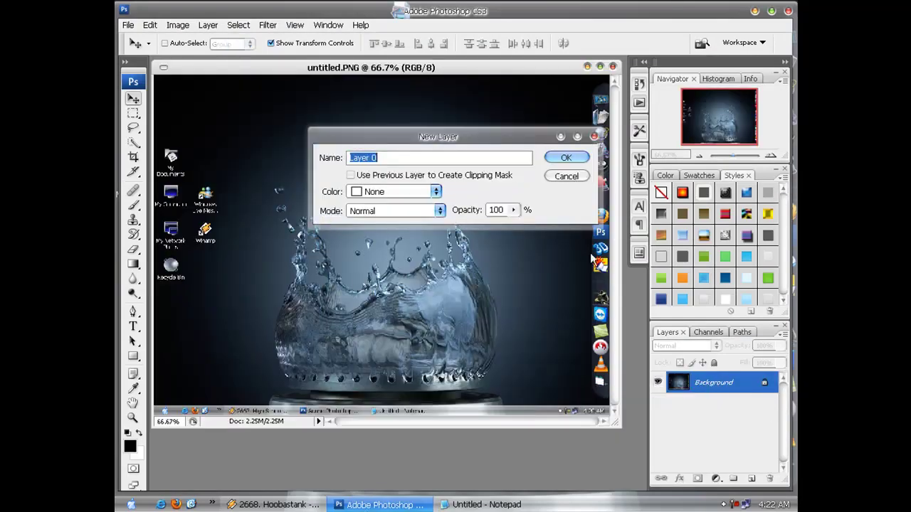
click(566, 157)
right_click(706, 382)
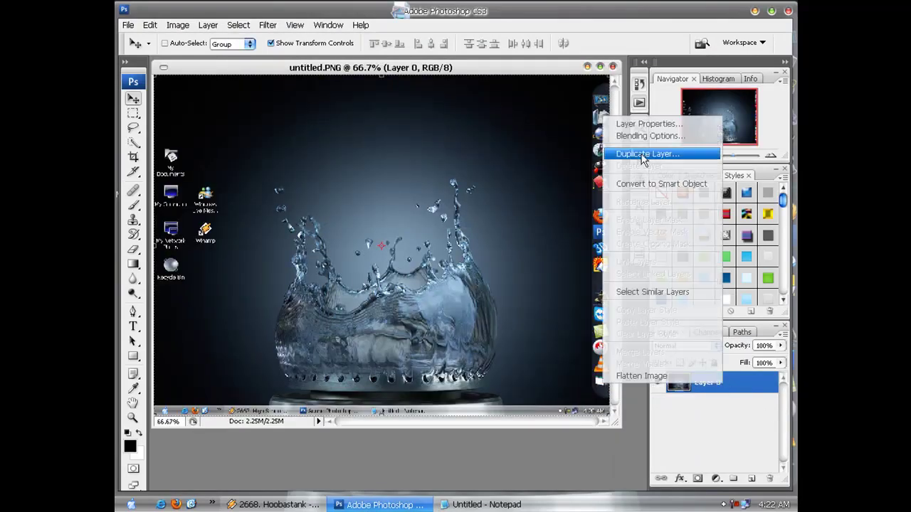
click(662, 154)
click(572, 149)
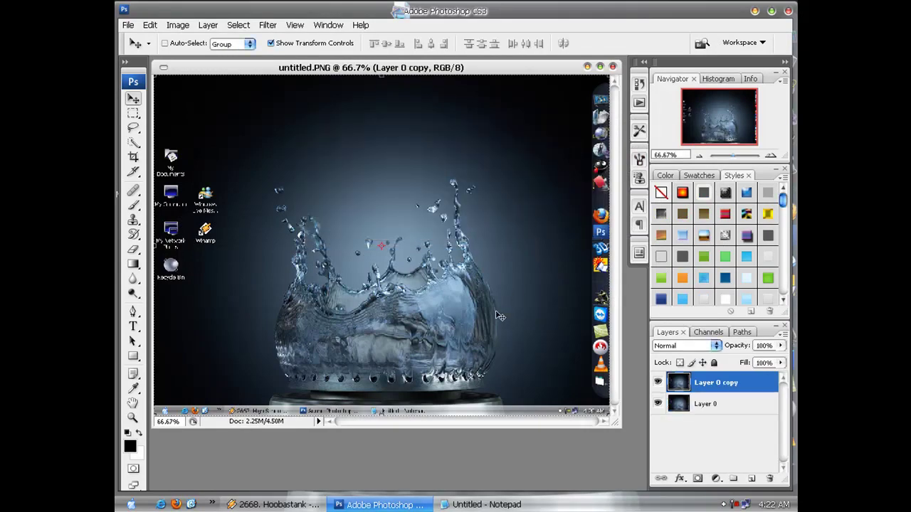
Step: Enlarge the document window and turn off Show Transform Controls
mouse_move(471, 71)
mouse_down()
mouse_move(473, 86)
mouse_move(465, 68)
mouse_up()
drag(613, 425, 625, 472)
click(272, 44)
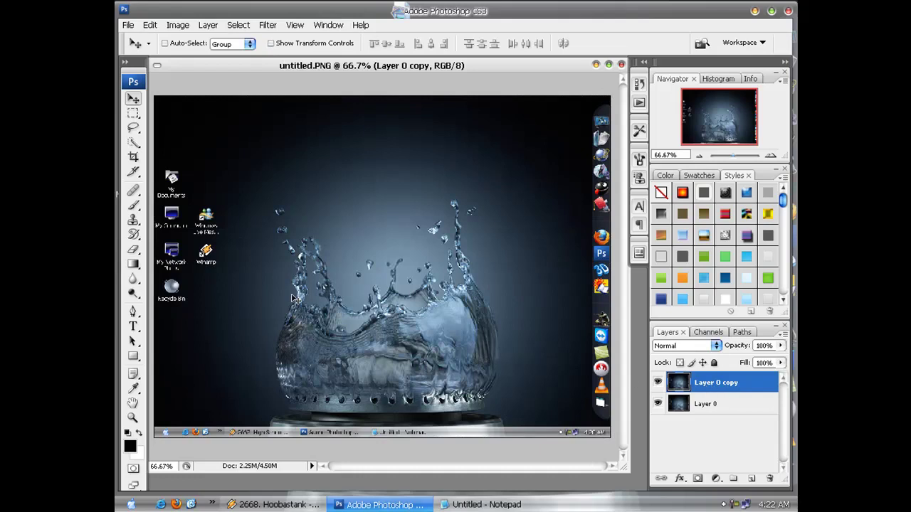
Step: Copy the desktop icon column and the right-side dock onto Layers 1 and 2
click(133, 114)
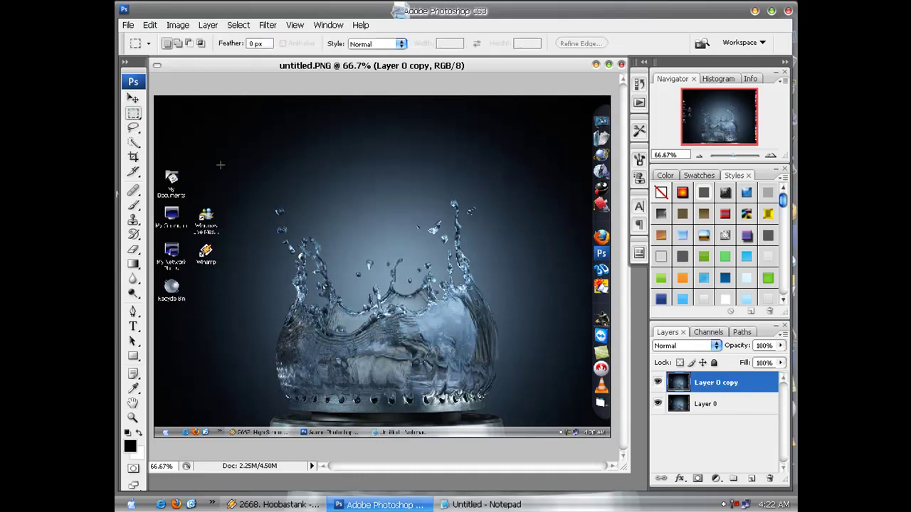
drag(222, 164, 154, 318)
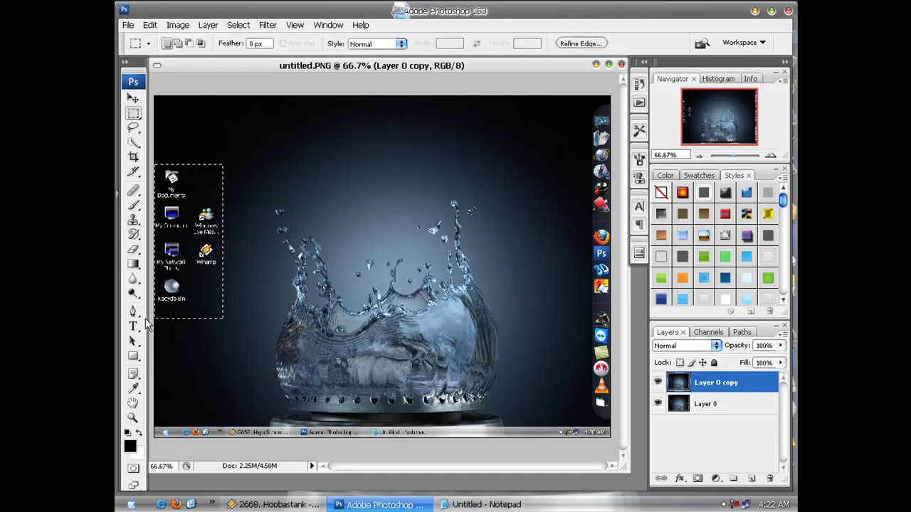
key(ctrl+j)
click(709, 405)
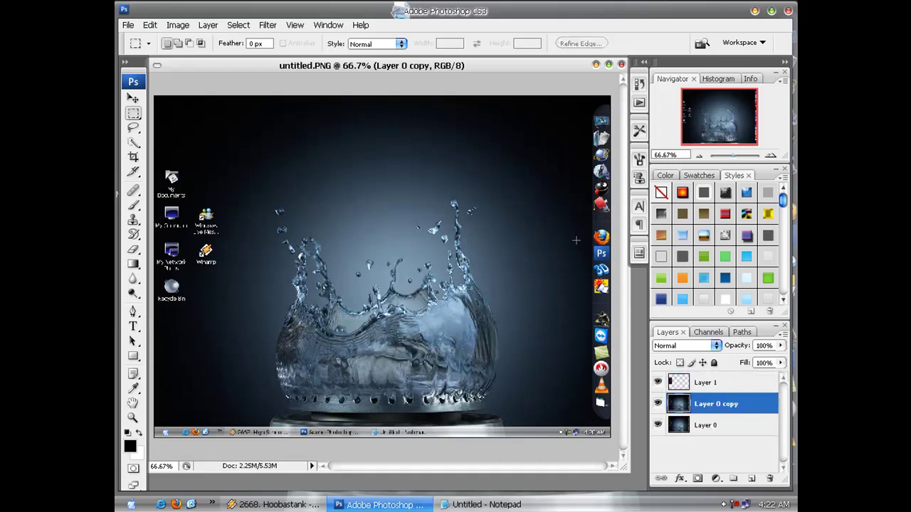
drag(610, 118, 662, 424)
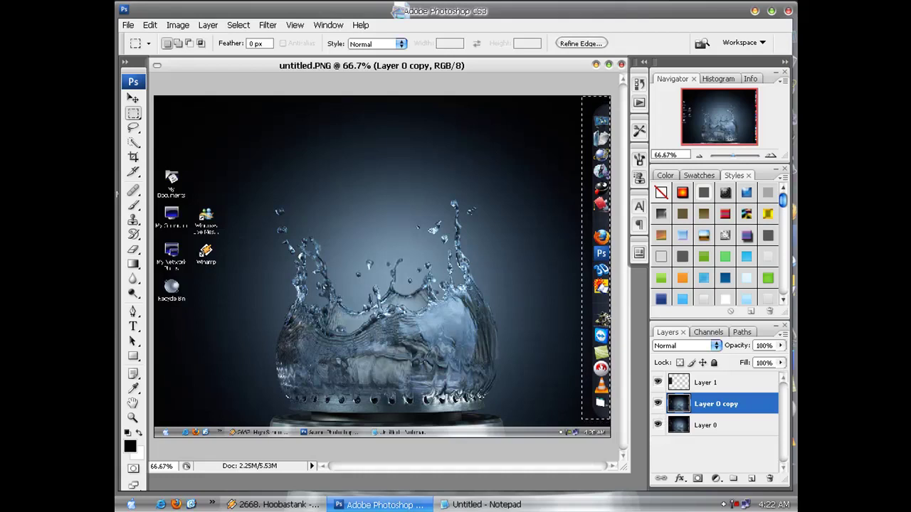
drag(598, 316, 605, 317)
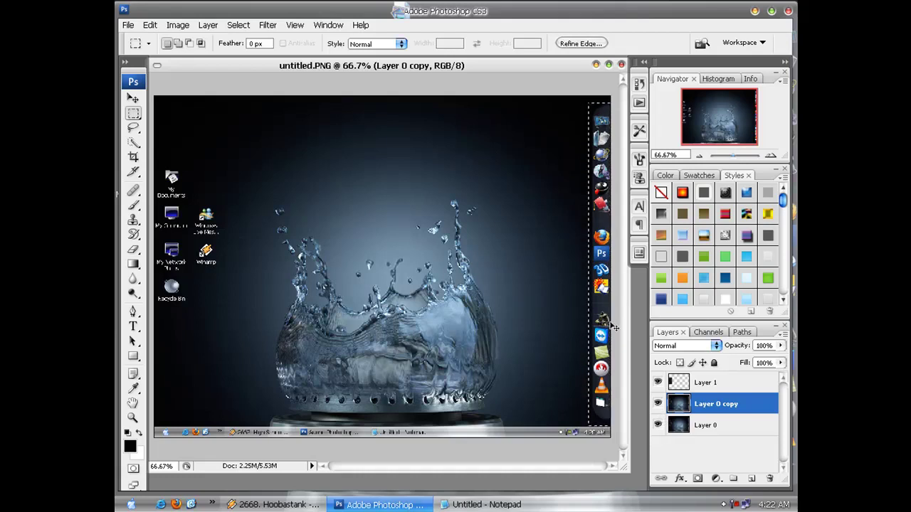
key(ctrl+j)
Step: Copy the bottom taskbar strip onto Layer 3 and select Layers 1–3 together
click(689, 427)
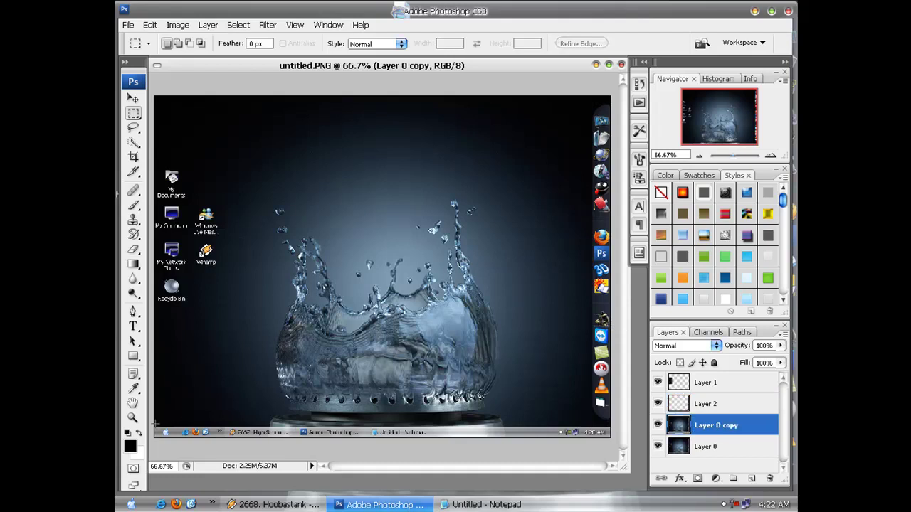
drag(156, 425, 607, 471)
key(ctrl+j)
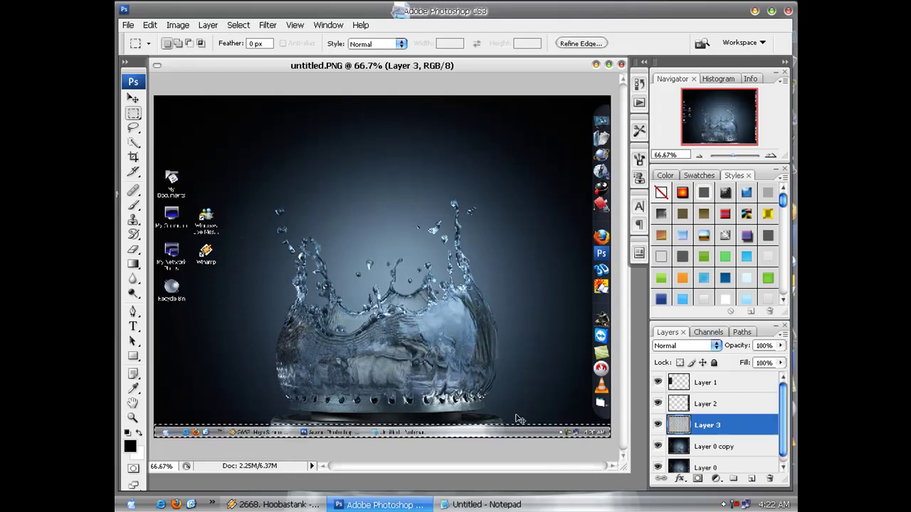
ctrl+click(703, 383)
ctrl+click(706, 404)
ctrl+click(709, 425)
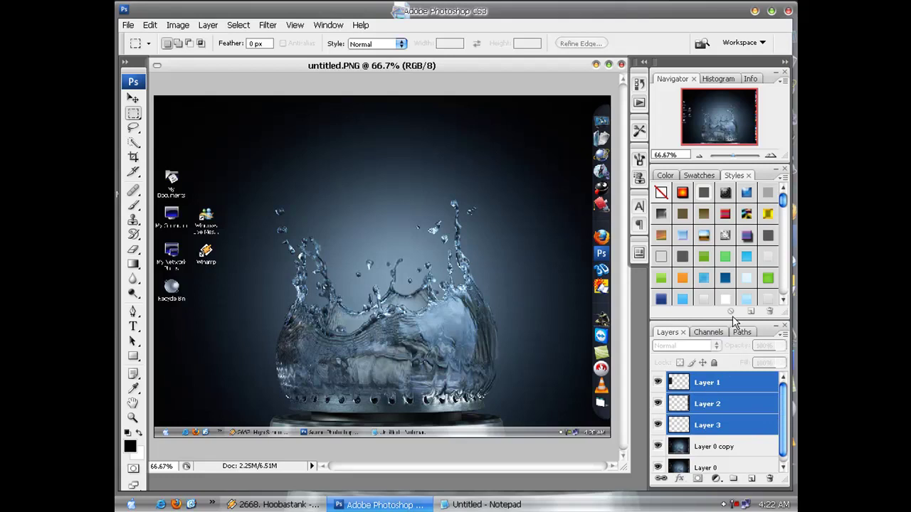
drag(731, 320, 731, 250)
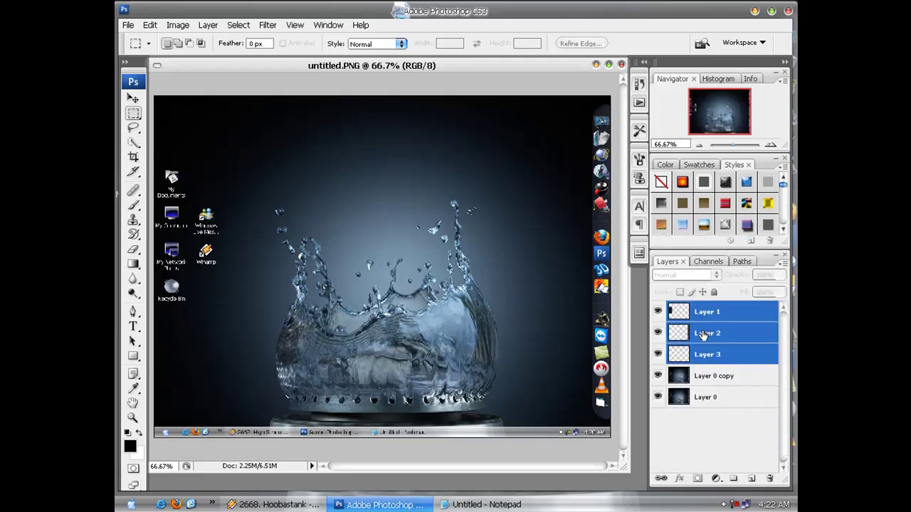
Step: Apply a near-vertical Motion Blur at angle 84 to the Layer 3 taskbar strip
click(710, 431)
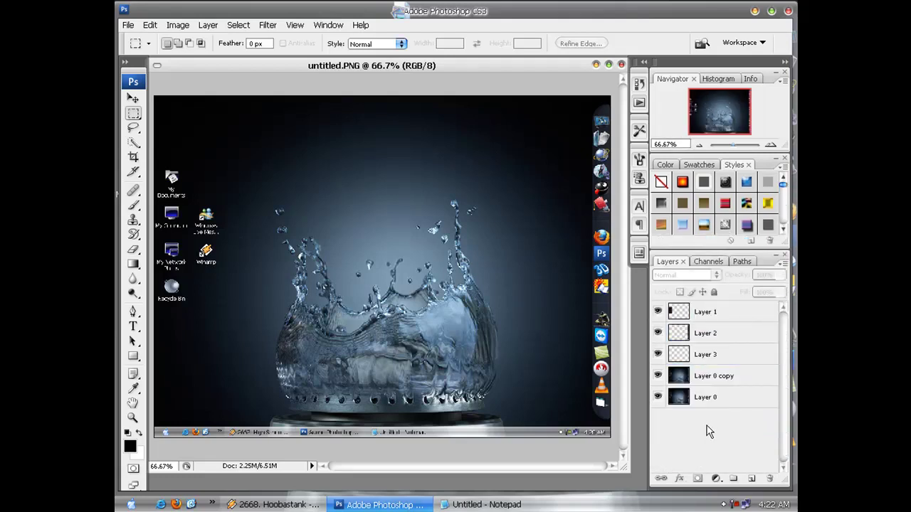
click(712, 352)
click(268, 25)
mouse_move(335, 155)
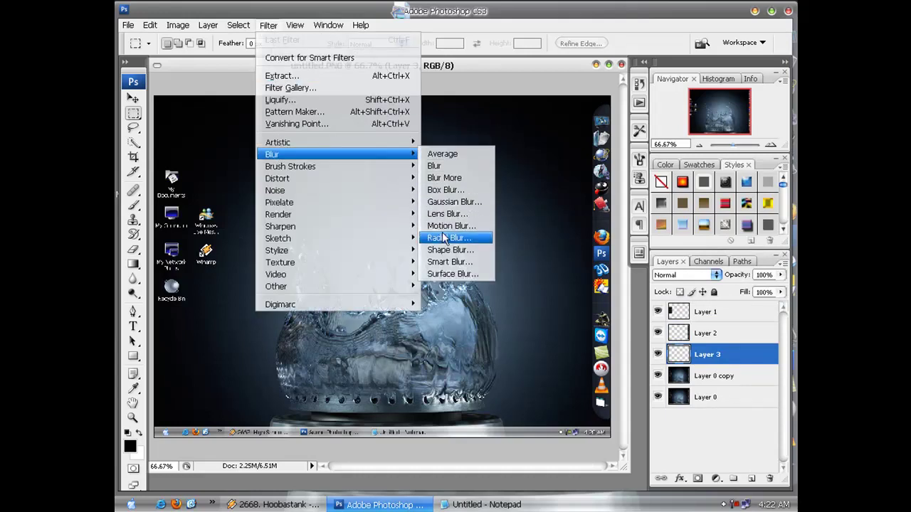
click(451, 226)
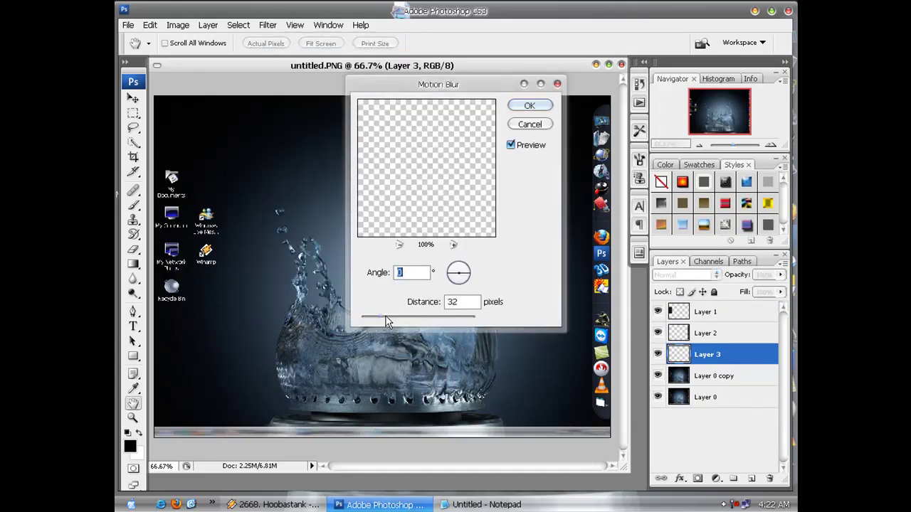
click(460, 266)
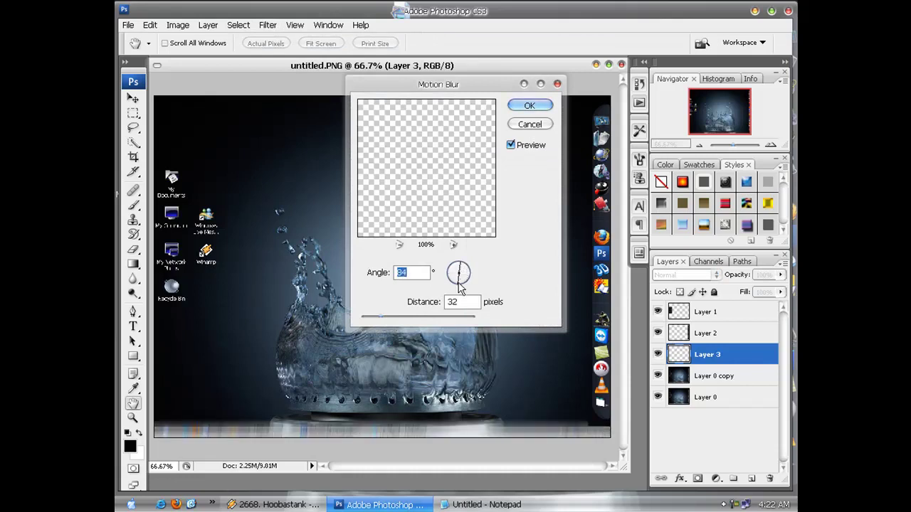
drag(379, 317, 376, 321)
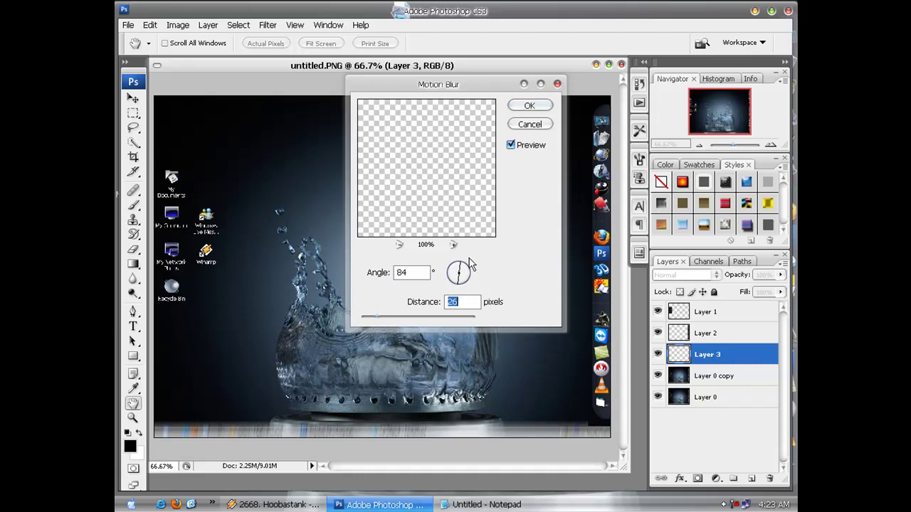
click(528, 105)
key(m)
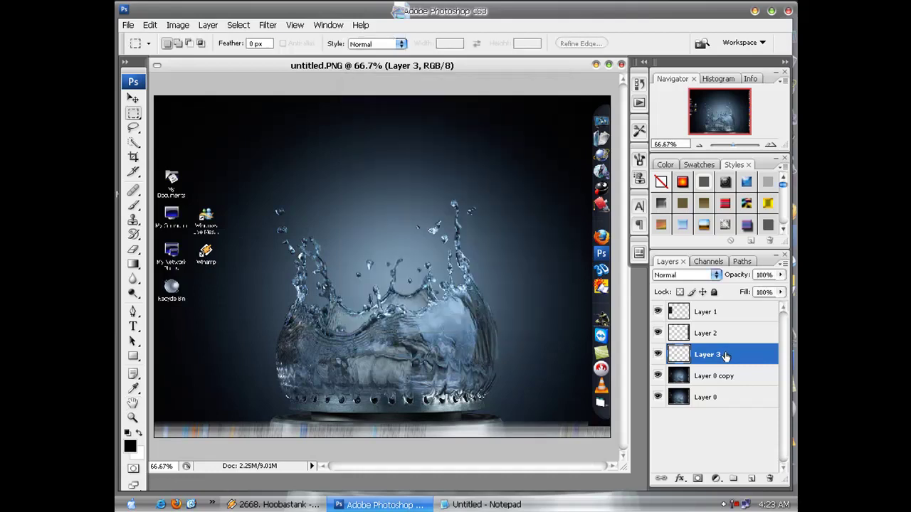
Step: Apply a horizontal 0° Motion Blur to the Layer 2 icon dock
click(708, 336)
click(267, 25)
mouse_move(334, 154)
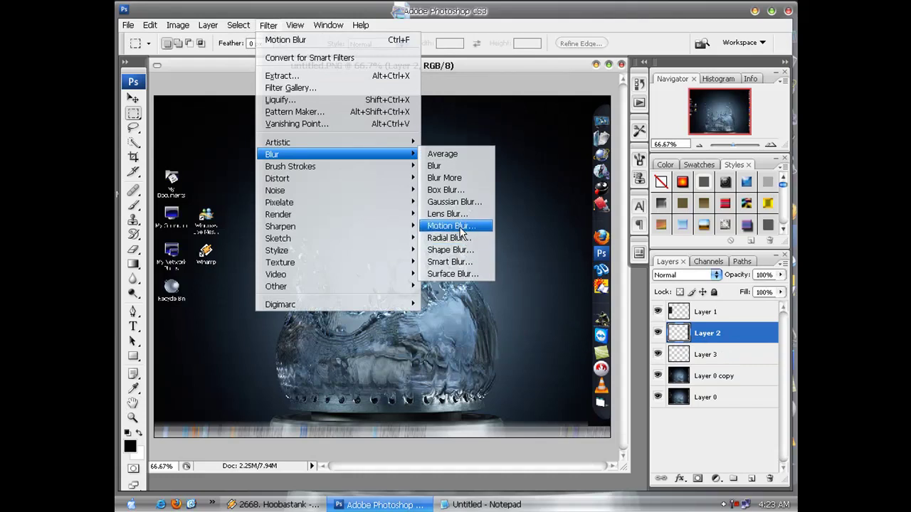
click(461, 225)
drag(469, 279, 471, 273)
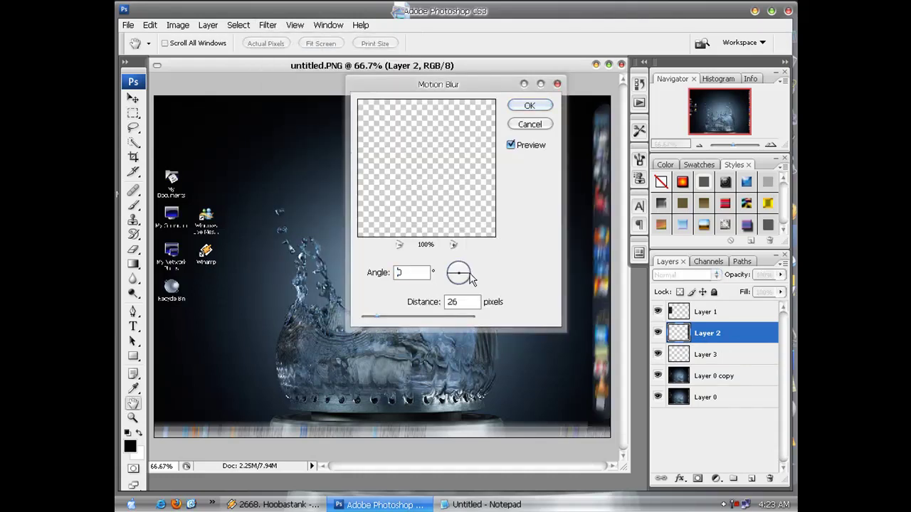
click(530, 104)
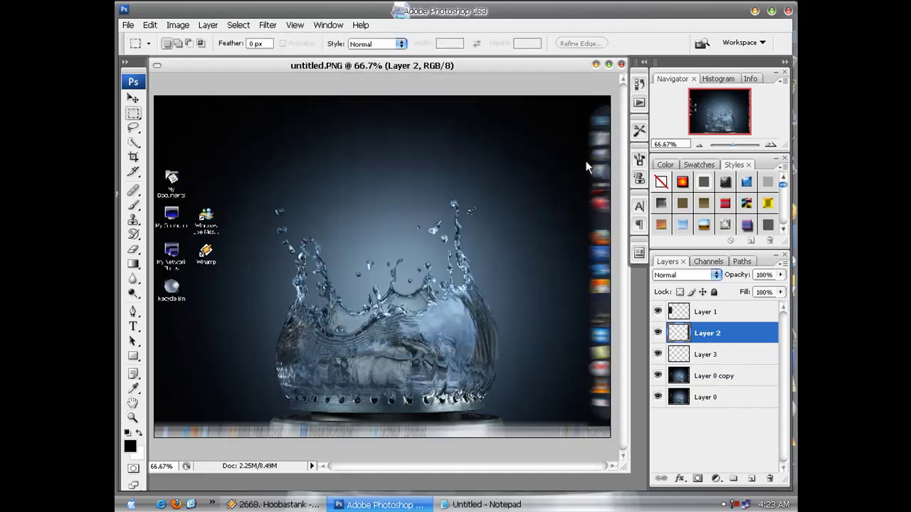
Step: Apply the same 0°, 26-pixel Motion Blur to the Layer 1 desktop icons
click(704, 312)
click(269, 25)
mouse_move(272, 154)
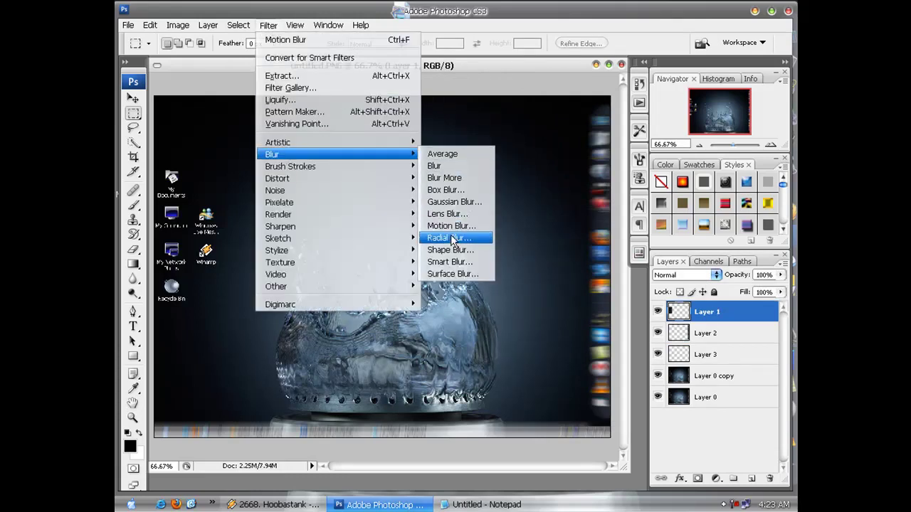
click(451, 226)
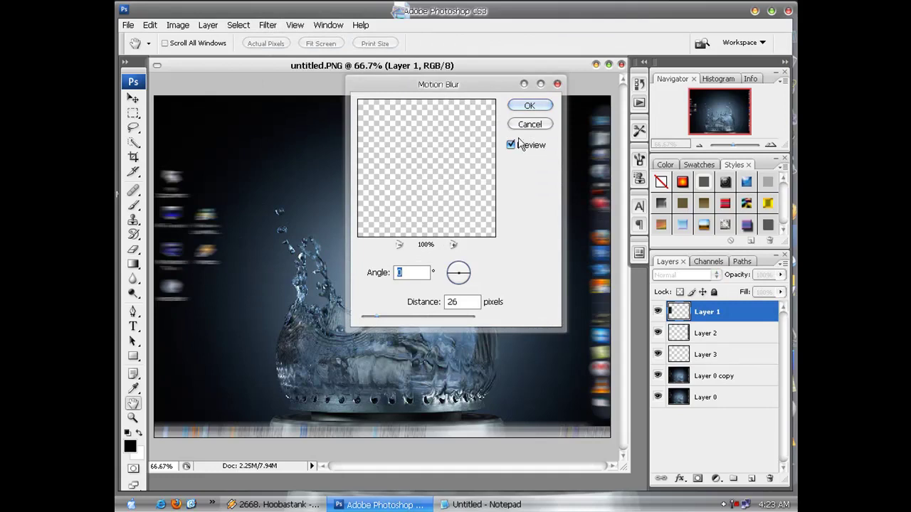
click(525, 107)
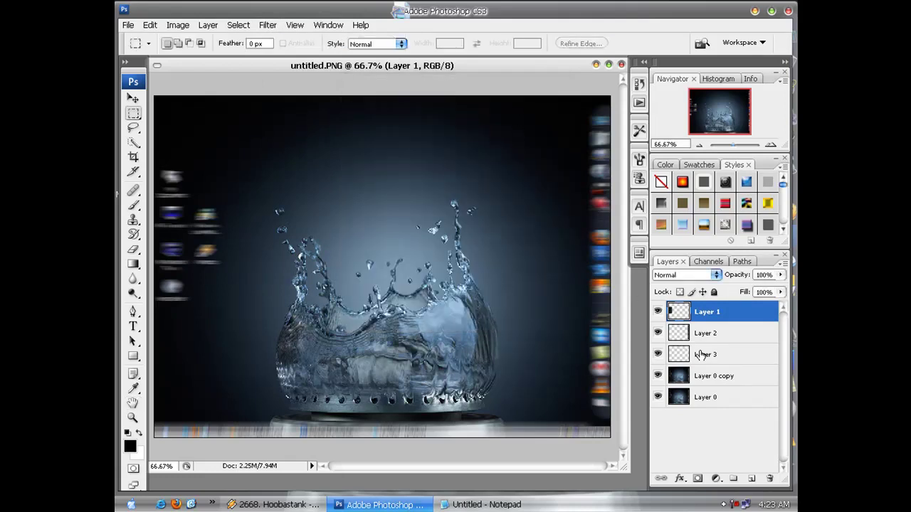
shift+click(702, 355)
Step: Group the three blurred layers, then ungroup them again
key(ctrl+g)
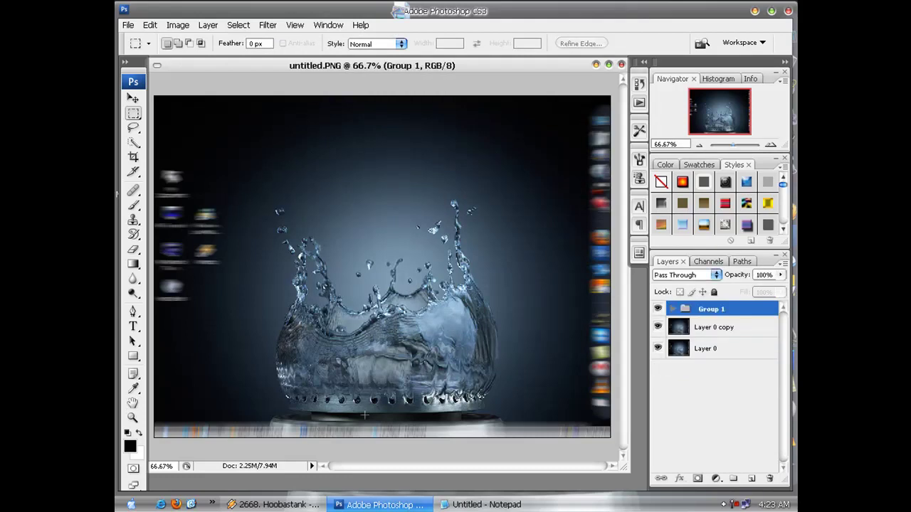
right_click(703, 310)
click(635, 357)
Step: Copy the upper splash area from Layer 0 copy onto Layer 4 at the top of the stack
drag(257, 213, 523, 352)
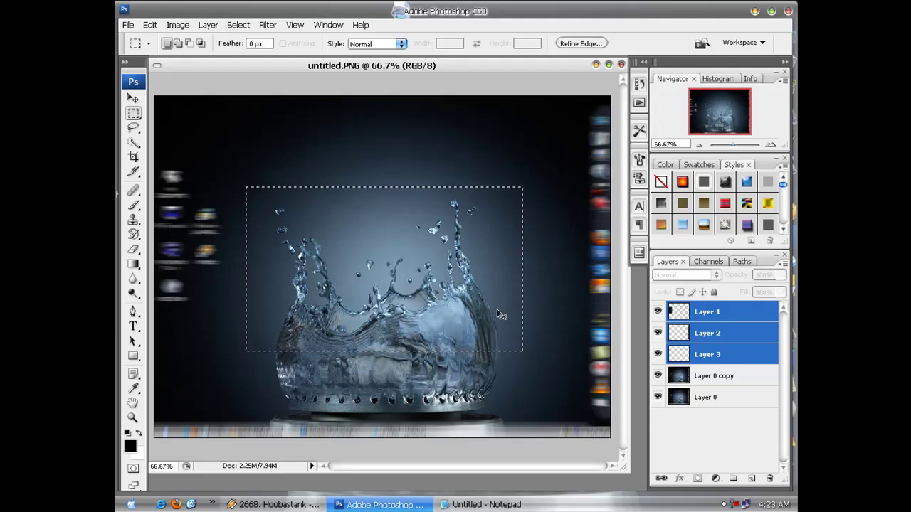
key(ctrl+v)
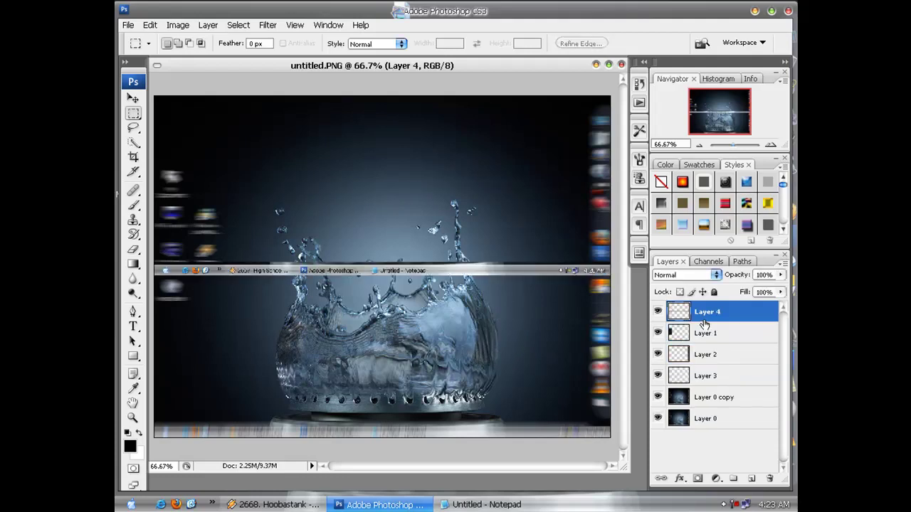
key(ctrl+z)
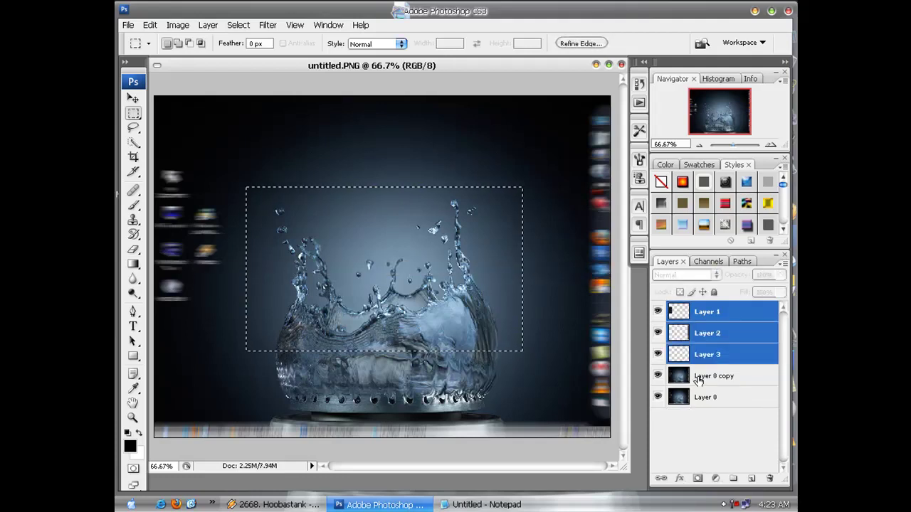
click(697, 381)
key(ctrl+j)
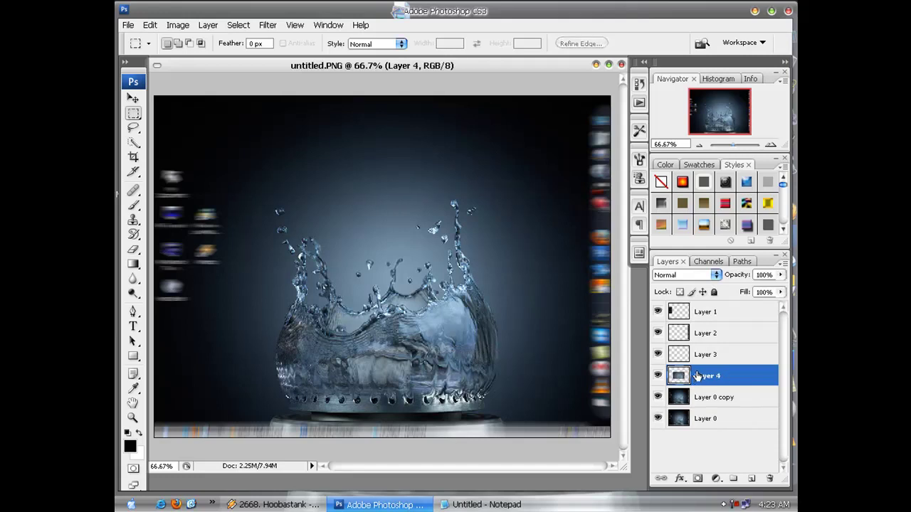
drag(698, 376, 702, 306)
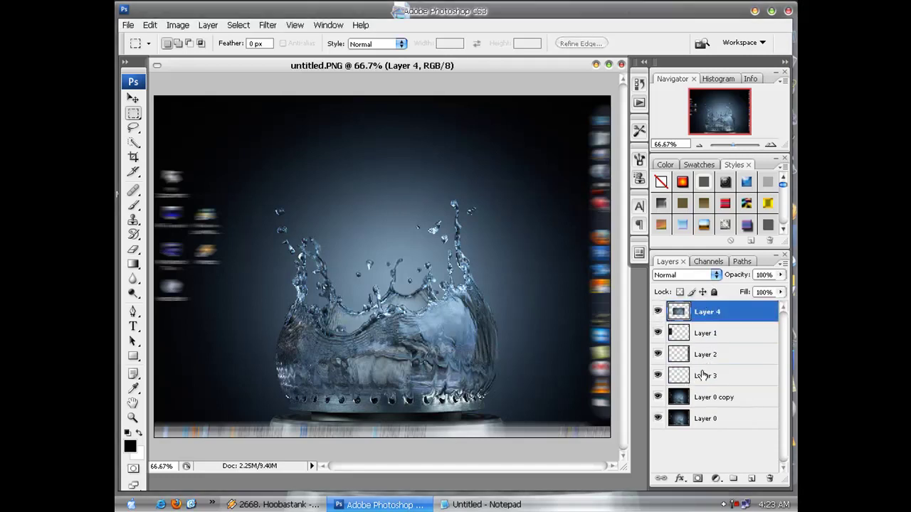
Step: Group Layers 1, 2 and 3 into Group 1
ctrl+click(704, 375)
ctrl+click(703, 355)
ctrl+click(703, 334)
right_click(704, 336)
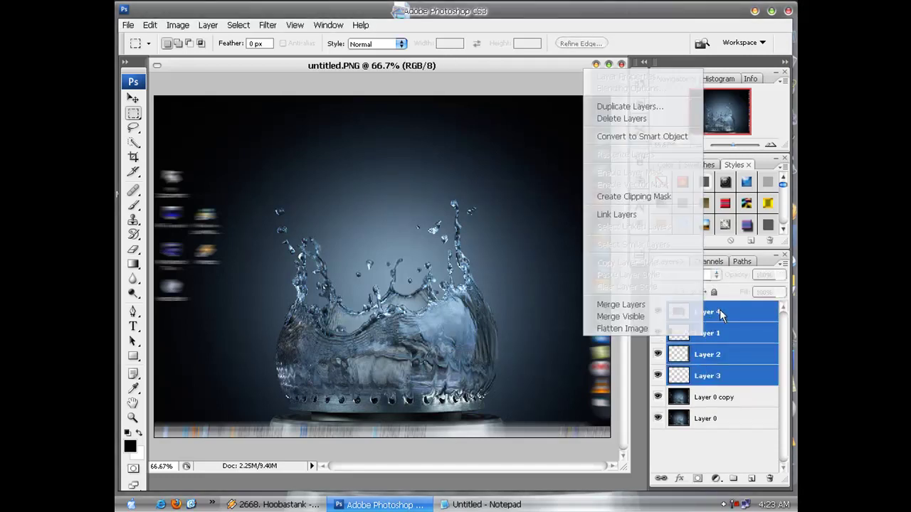
ctrl+click(718, 314)
key(ctrl+g)
click(702, 316)
click(670, 322)
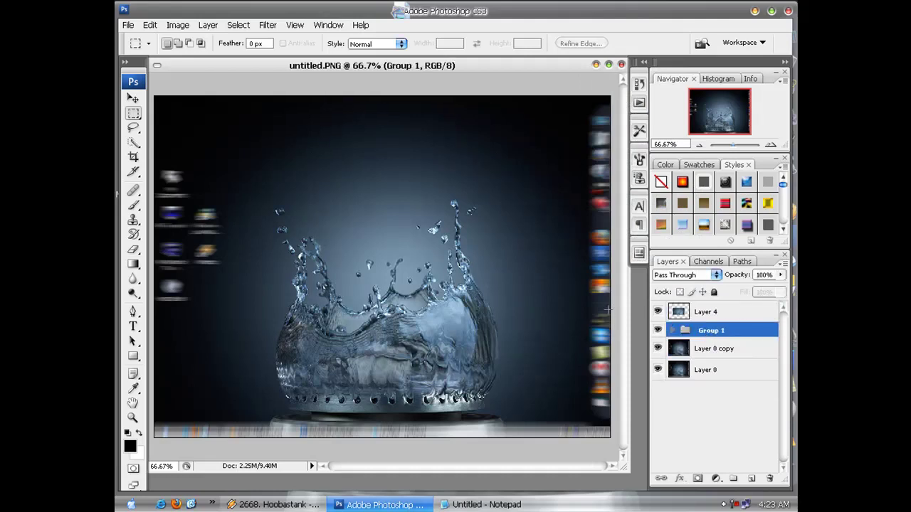
key(alt+Tab)
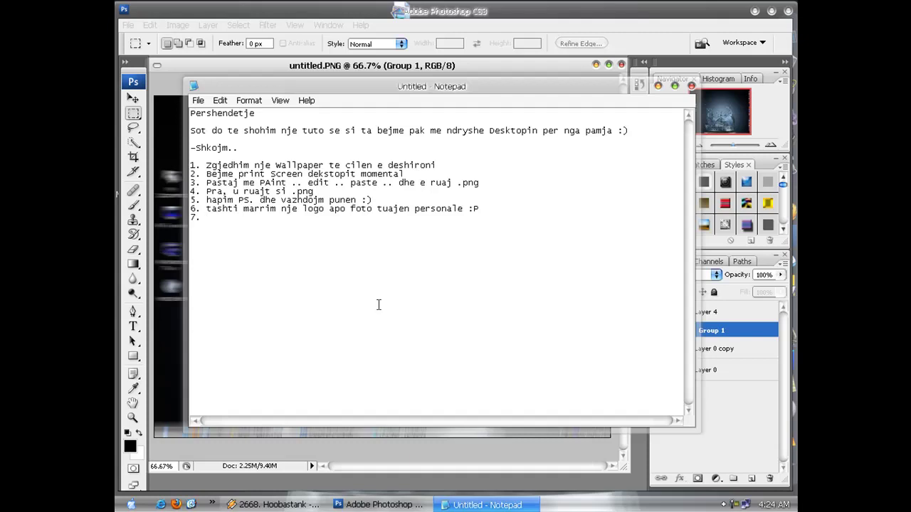
Step: Minimize the Notepad notes after reviewing the numbered step list
click(486, 505)
Step: Minimize Photoshop to show the desktop
click(384, 505)
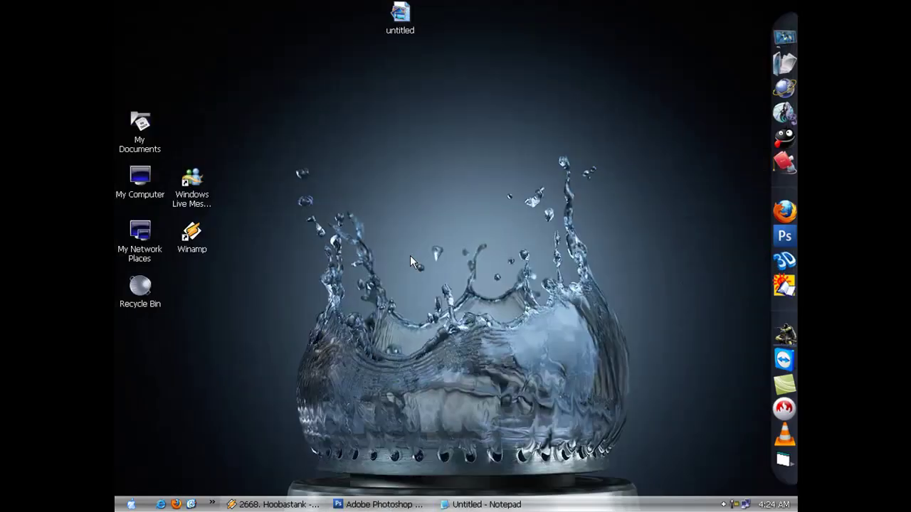
right_click(412, 227)
click(434, 246)
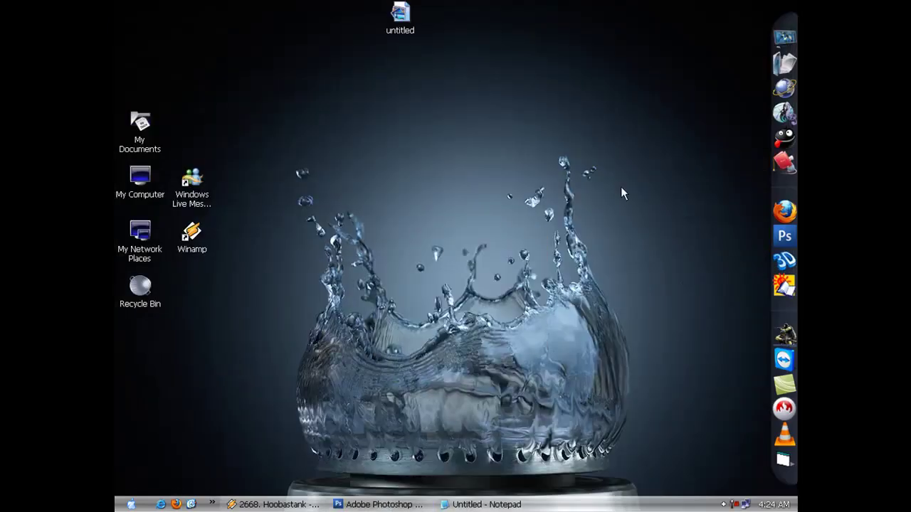
Step: Copy Lukky - Logo from D:\t'Lukitt\dessiGn\Design\lukkey signature to the desktop, then close the folder
click(783, 142)
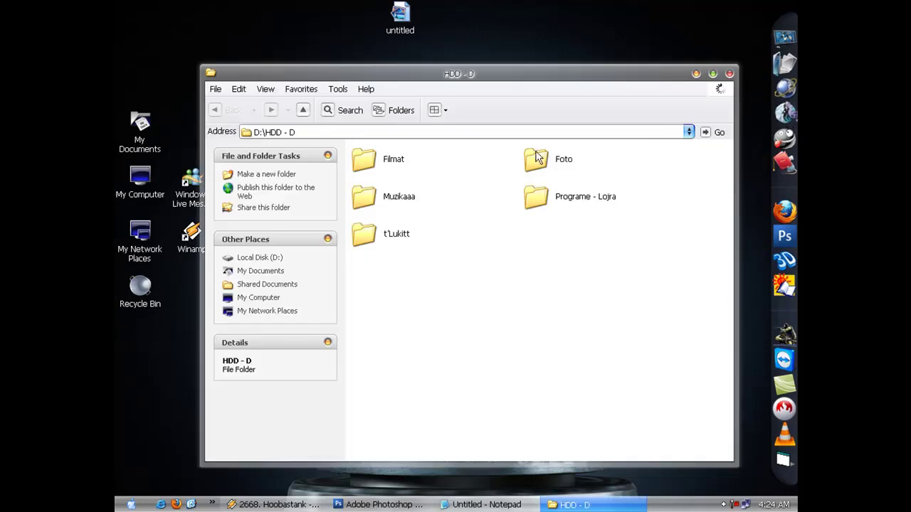
double_click(398, 242)
double_click(386, 170)
double_click(385, 171)
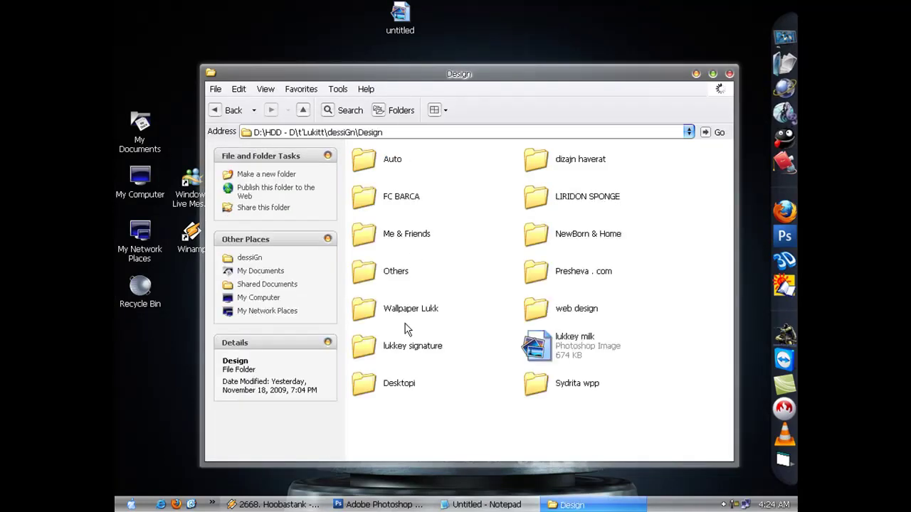
double_click(406, 346)
drag(637, 177, 557, 18)
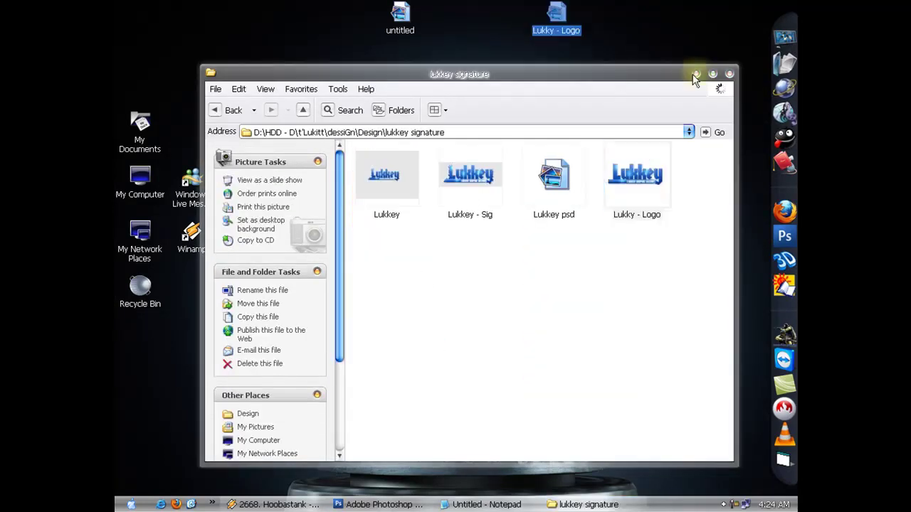
click(730, 74)
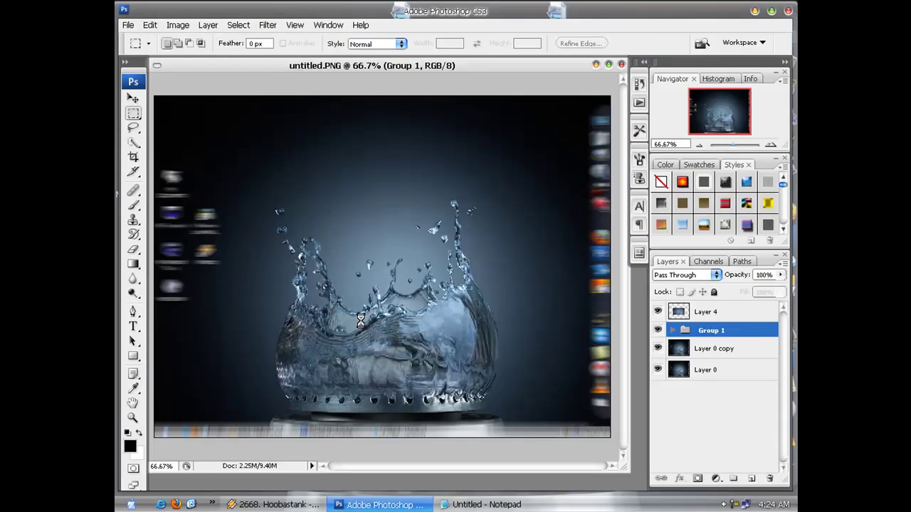
Step: Bring the Lukky - Logo image into the untitled document as a second logo layer
drag(356, 507, 360, 325)
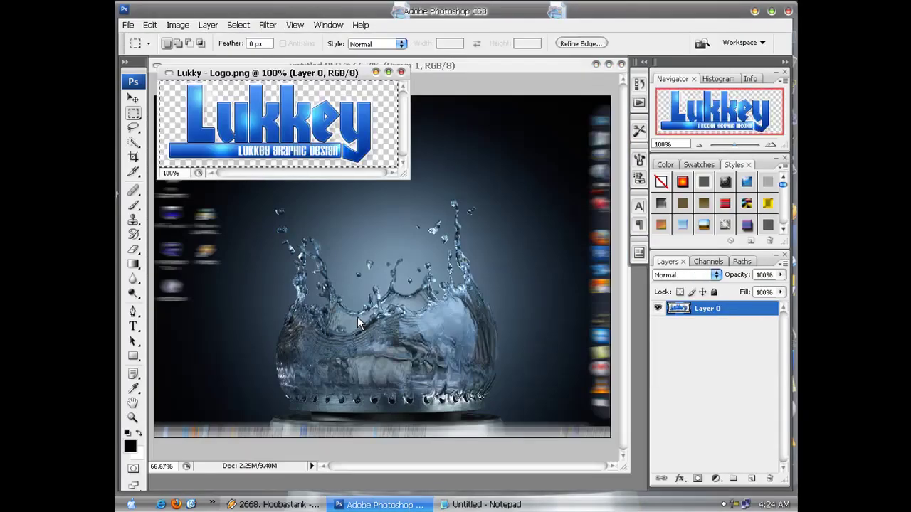
click(404, 73)
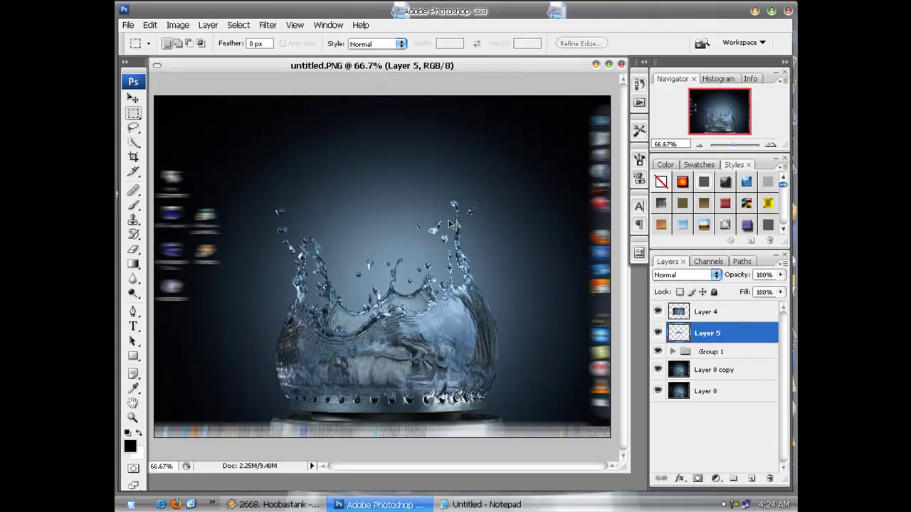
key(ctrl+v)
Step: Try Overlay on Layer 4, return it to Normal, hide it, and select Layer 5
click(705, 312)
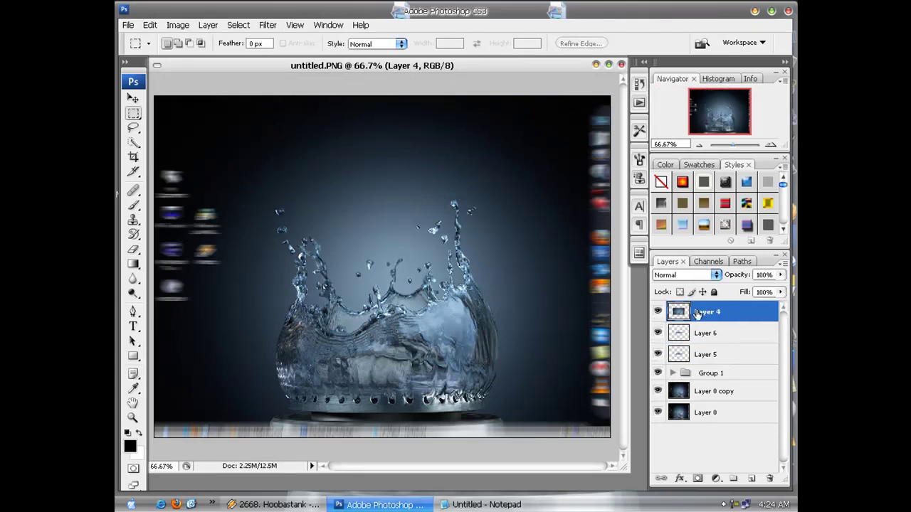
click(715, 275)
click(673, 166)
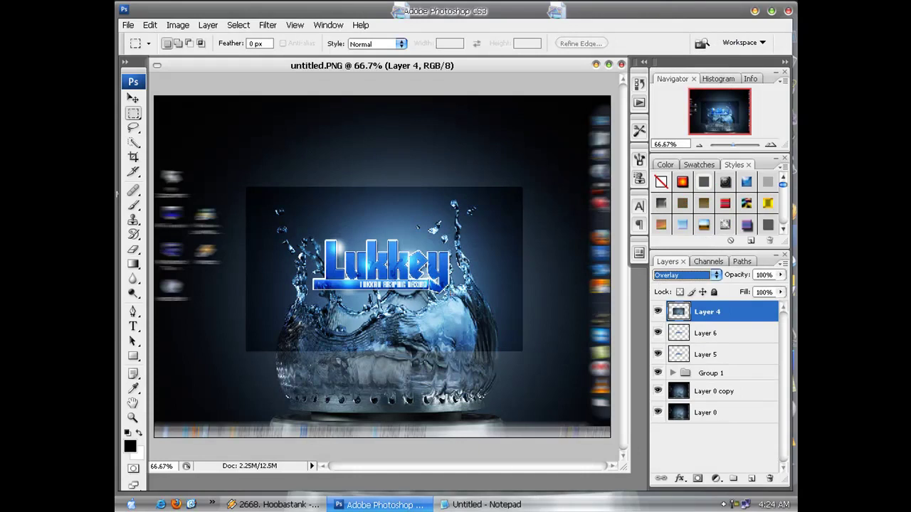
click(716, 275)
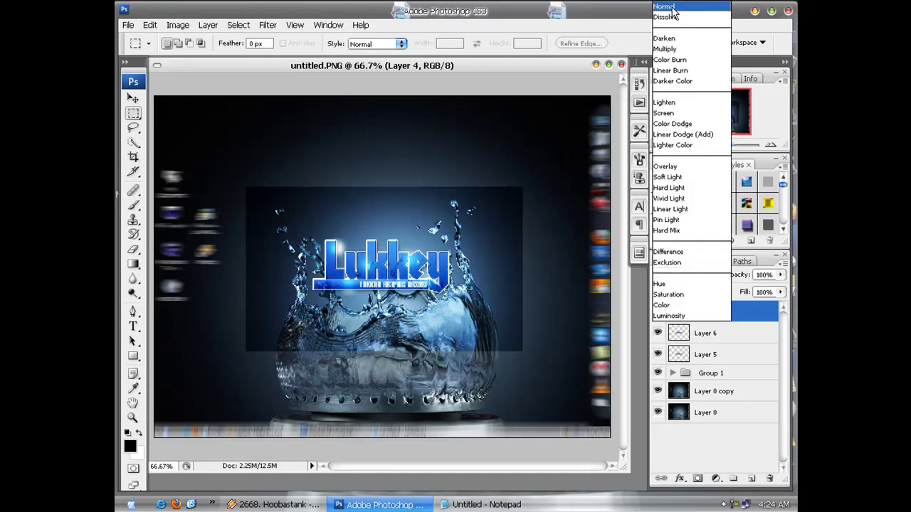
click(664, 6)
click(658, 312)
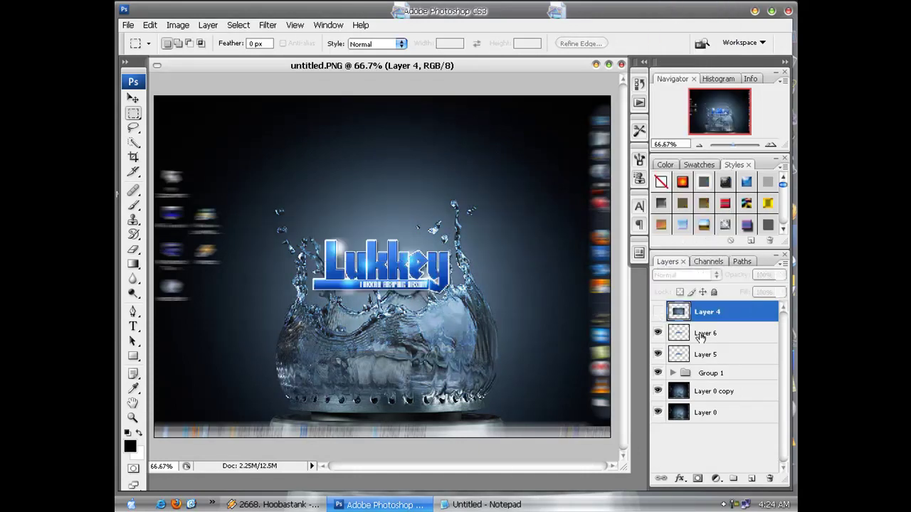
click(706, 337)
click(705, 356)
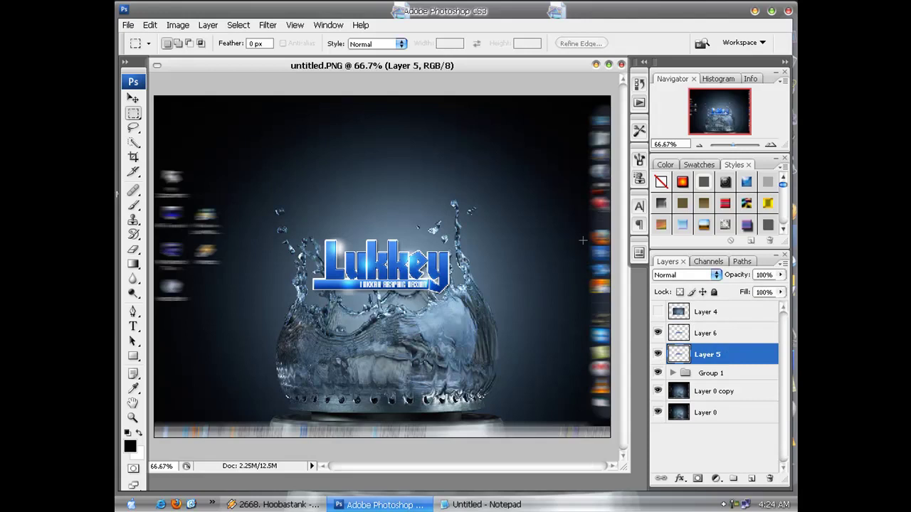
click(268, 27)
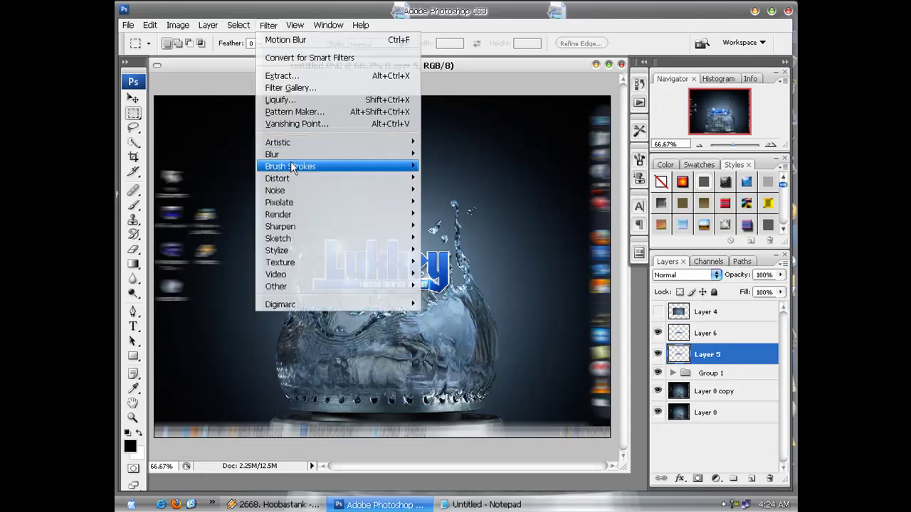
mouse_move(320, 166)
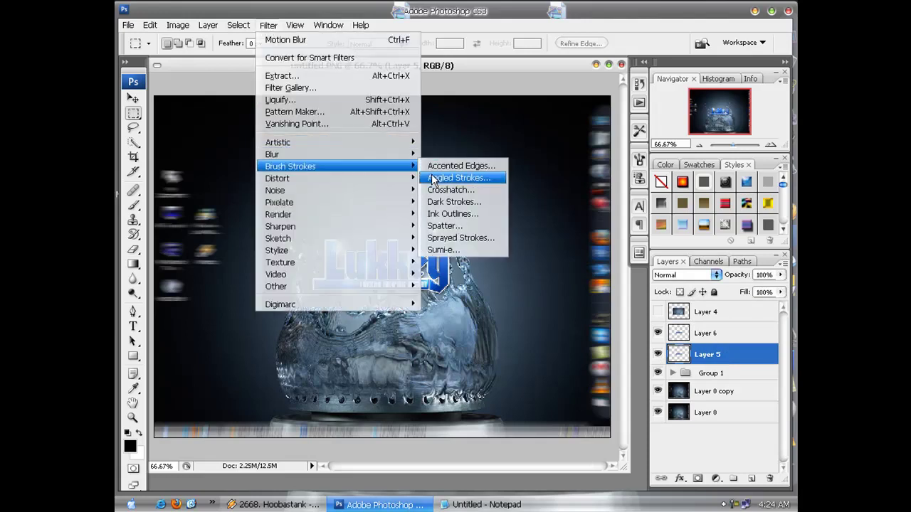
Step: After comparing Sumi-e and Spatter, apply Sprayed Strokes at stroke length 12, spray radius 2
click(467, 222)
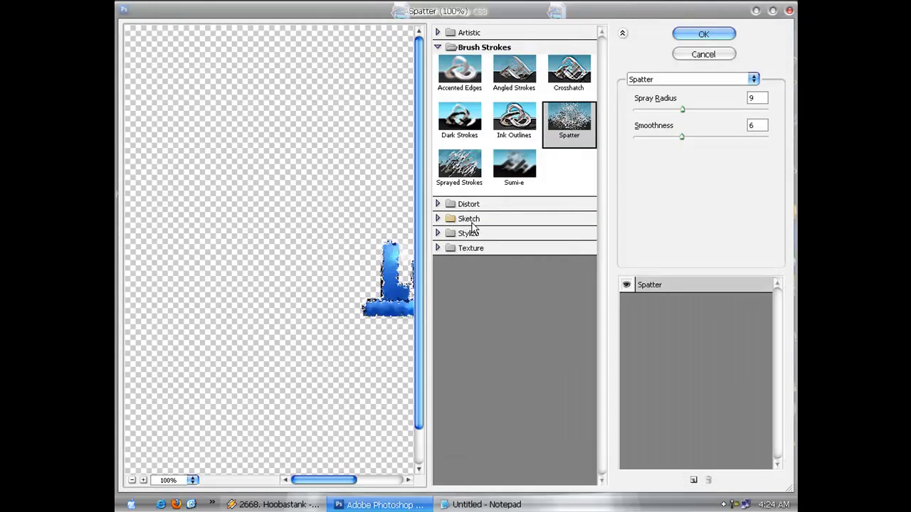
drag(331, 481, 374, 482)
click(513, 168)
click(467, 163)
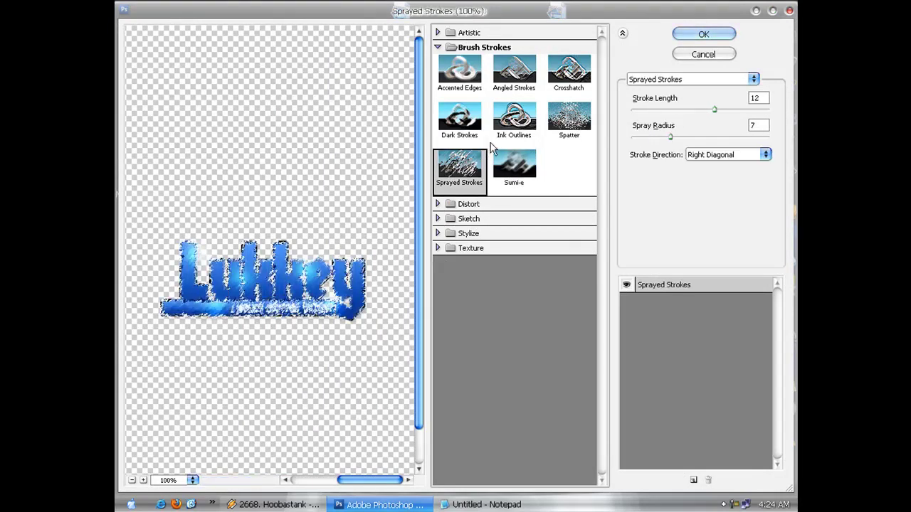
click(563, 121)
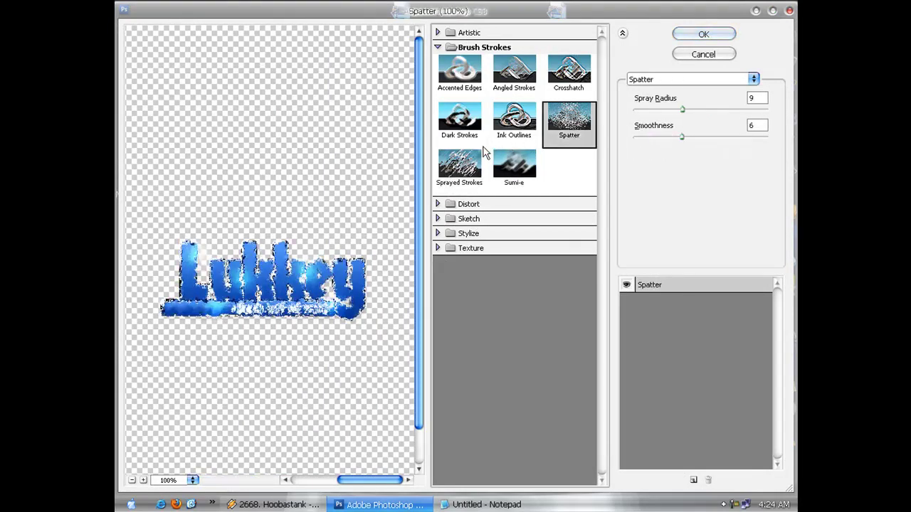
click(464, 167)
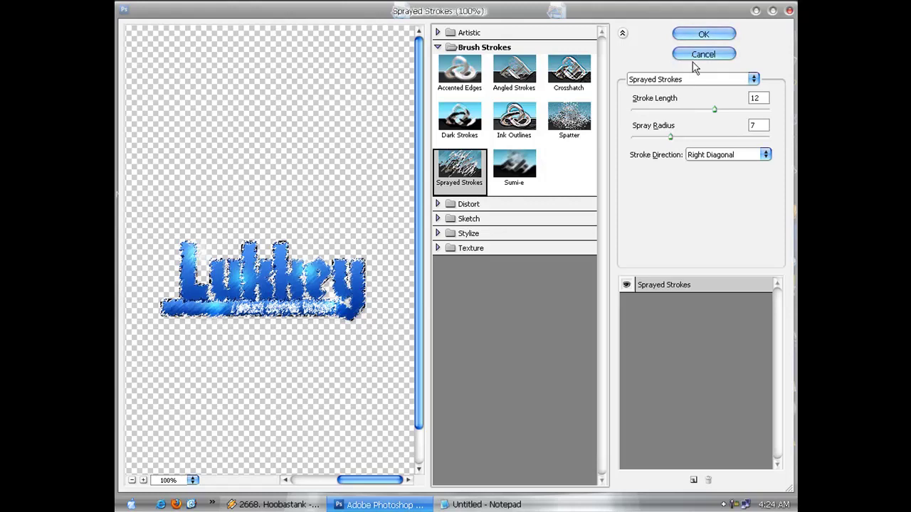
mouse_move(714, 109)
mouse_down()
mouse_move(727, 111)
mouse_move(714, 113)
mouse_up()
click(672, 137)
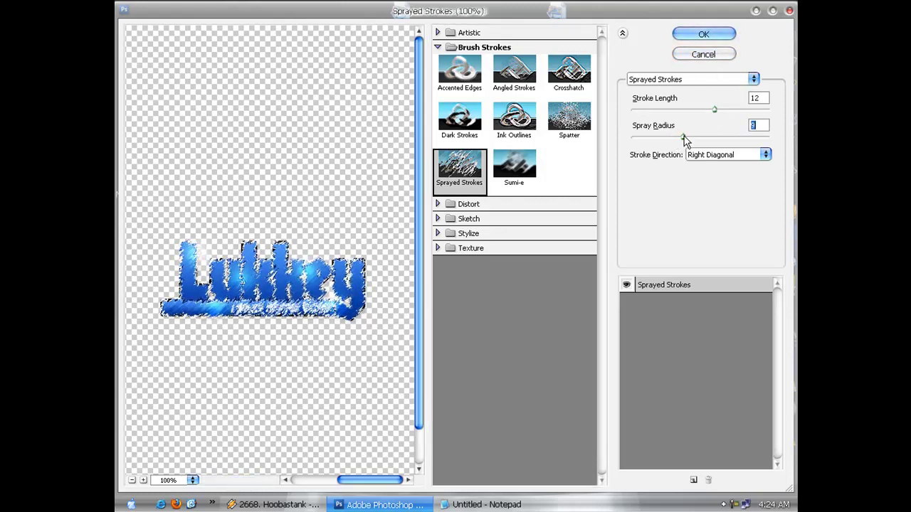
mouse_move(674, 139)
mouse_down()
mouse_move(644, 140)
mouse_move(661, 139)
mouse_up()
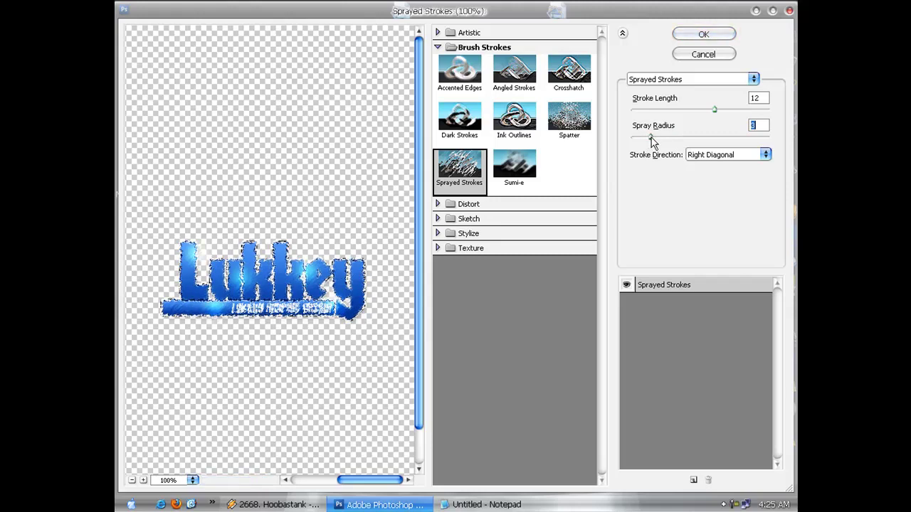
click(719, 34)
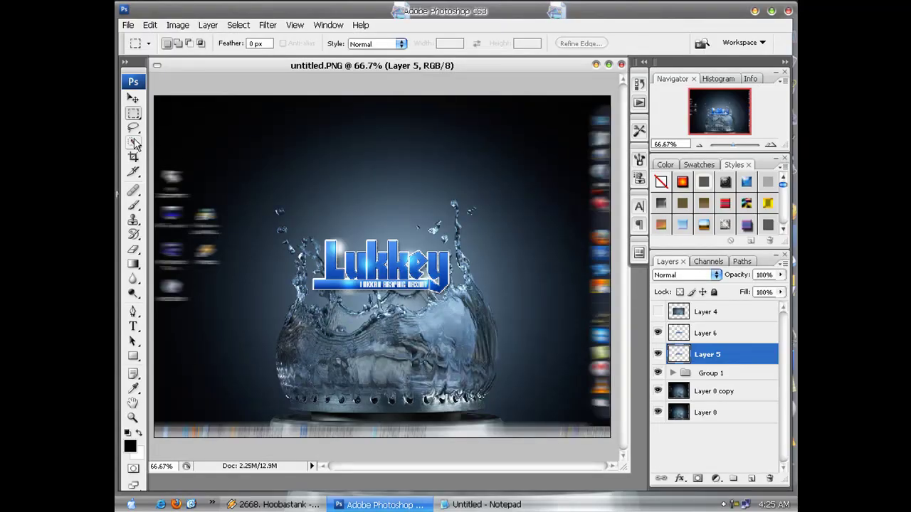
Step: Switch to the Eraser, zoom in on the logo, and move Layer 5 above Layer 6
click(134, 250)
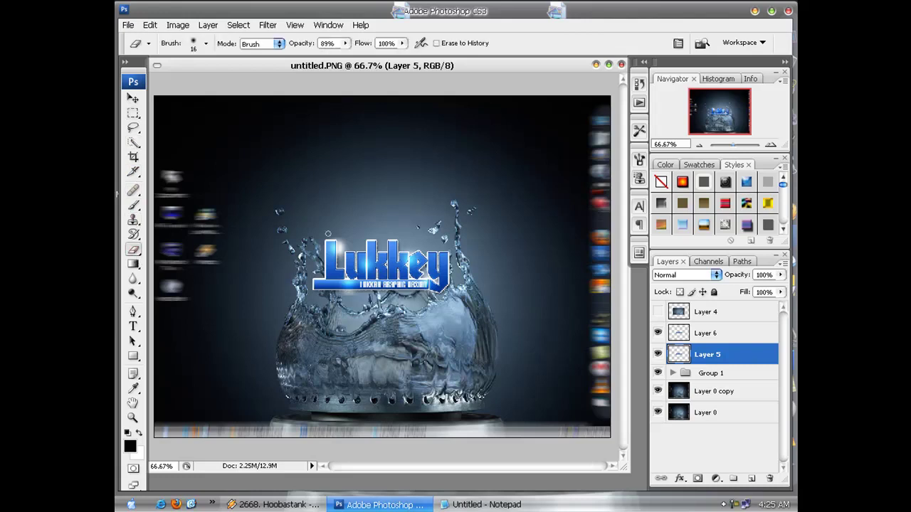
click(739, 145)
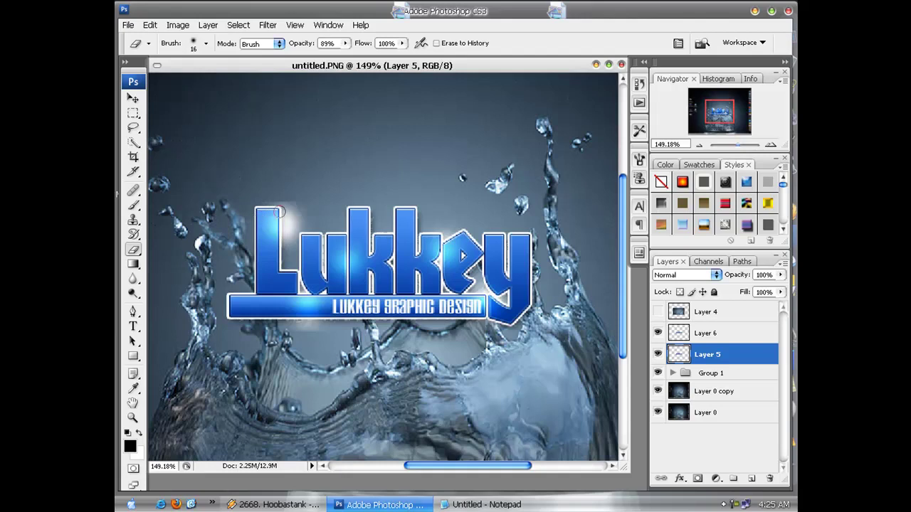
drag(671, 358, 677, 333)
ctrl+click(678, 333)
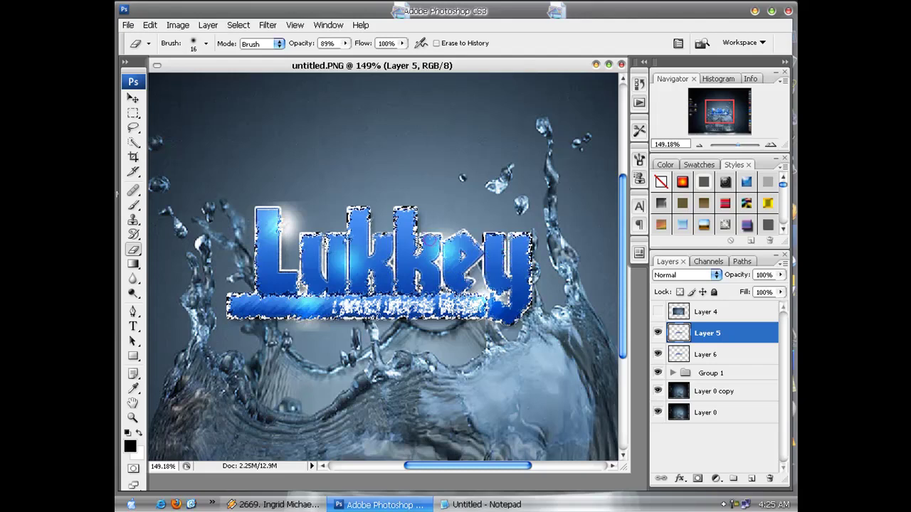
Step: Erase the dark fringe from the subtitle bar and along the right edge of the y
mouse_move(340, 306)
mouse_down()
mouse_move(496, 309)
mouse_move(506, 288)
mouse_up()
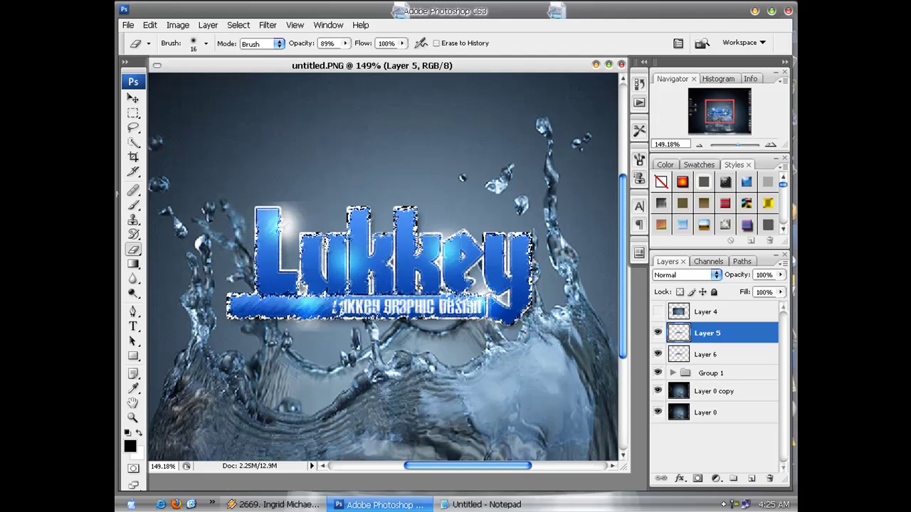
mouse_move(321, 298)
mouse_down()
mouse_move(243, 309)
mouse_move(251, 291)
mouse_move(231, 317)
mouse_move(310, 319)
mouse_move(412, 295)
mouse_move(461, 299)
mouse_up()
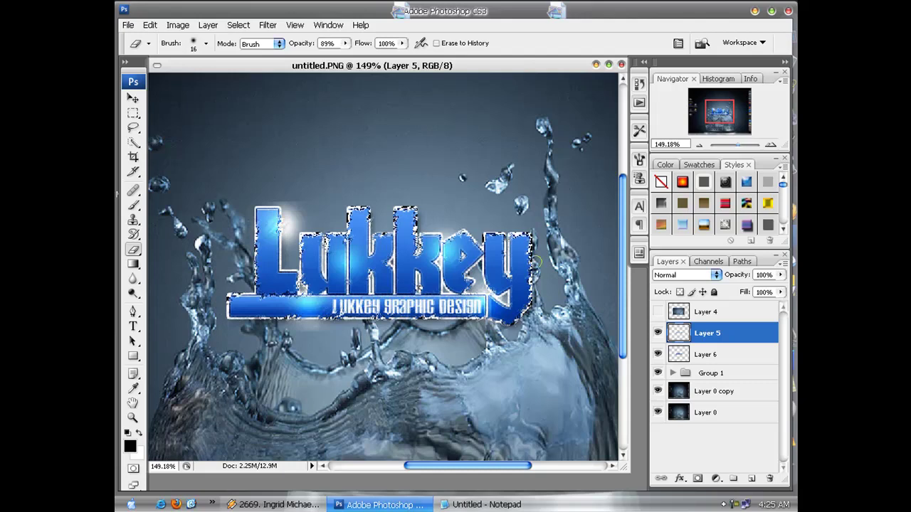
drag(543, 239, 521, 249)
drag(507, 282, 517, 304)
Step: Select Layers 5 and 6 and move the logo down and left into the splash
click(132, 98)
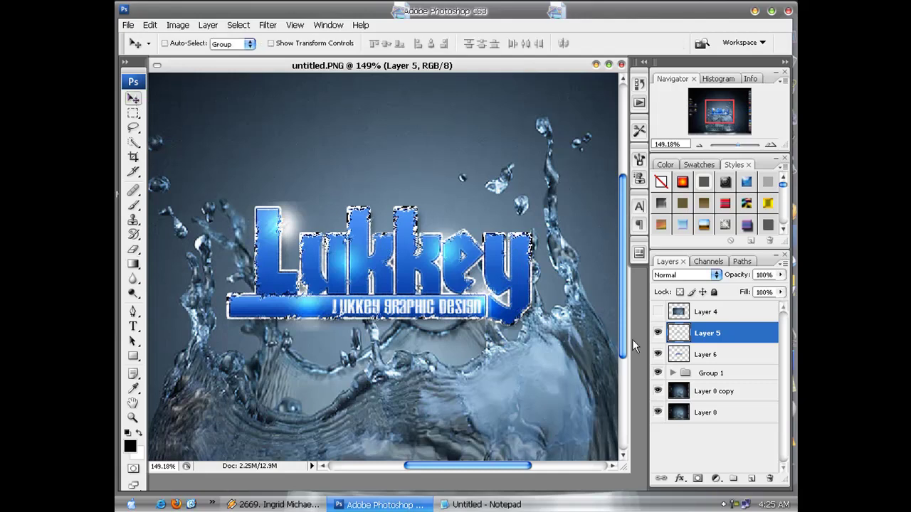
shift+click(703, 354)
drag(439, 255, 414, 332)
Step: Free-transform the logo to a tilt of about -4°, apply it, and zoom out to the whole image
click(270, 43)
drag(354, 266, 341, 270)
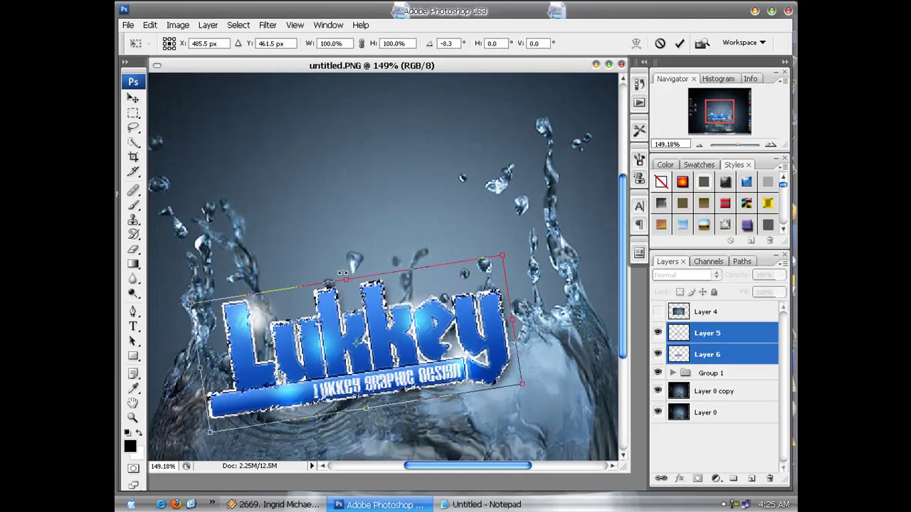
drag(422, 306, 424, 321)
mouse_move(356, 267)
mouse_down()
mouse_move(376, 275)
mouse_move(359, 272)
mouse_up()
drag(406, 324, 408, 321)
drag(356, 260, 351, 266)
drag(363, 348, 365, 351)
key(v)
click(403, 199)
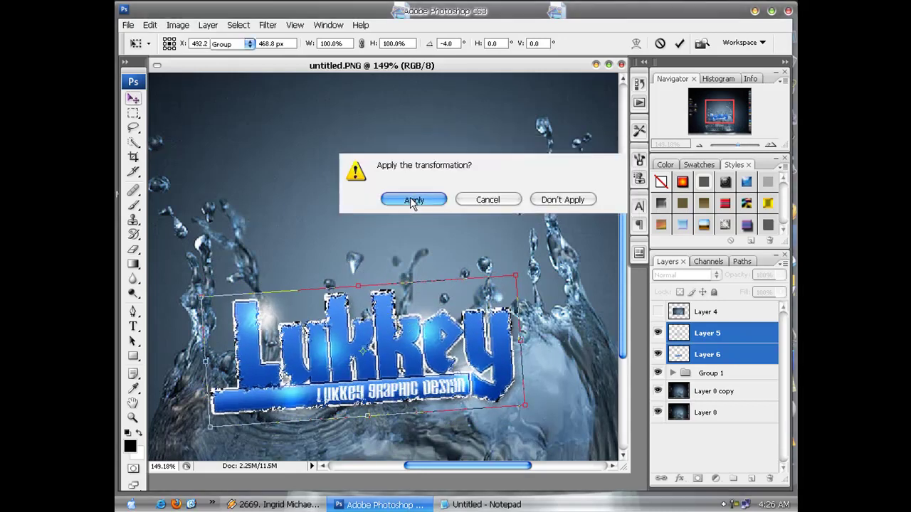
drag(740, 154, 734, 152)
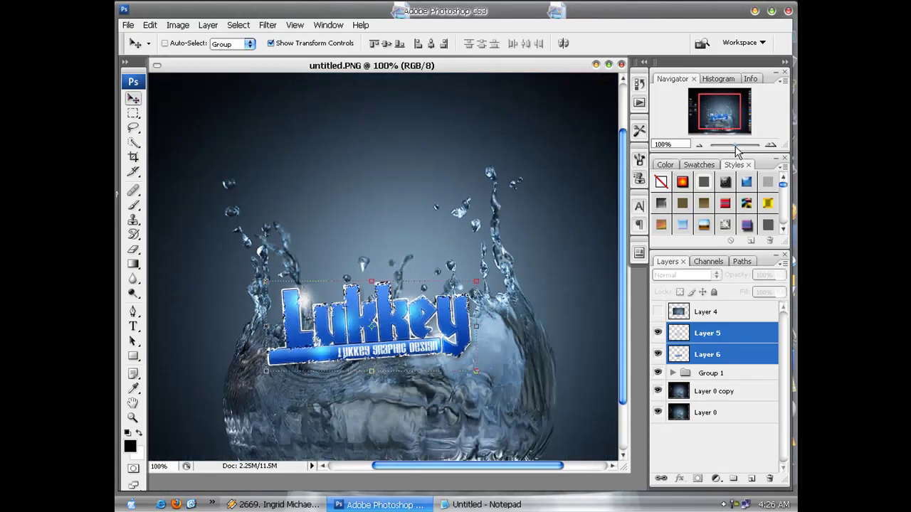
key(alt+bracketright)
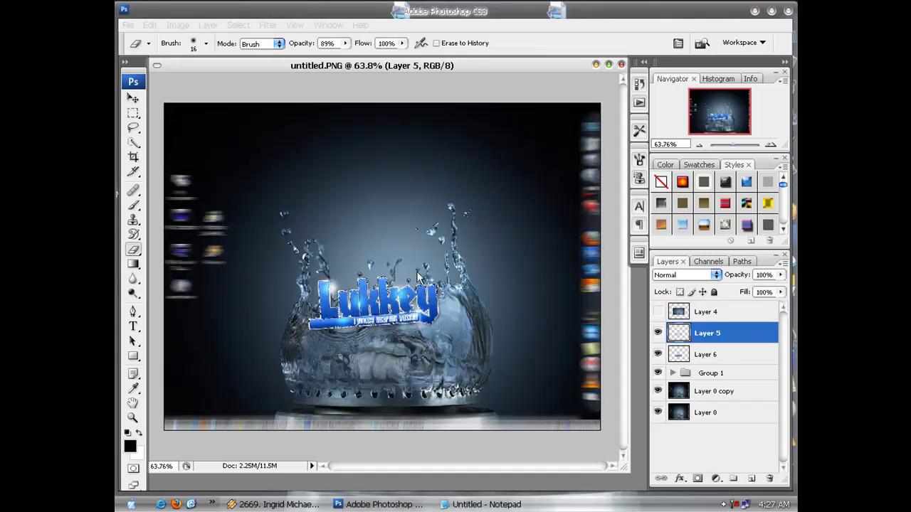
Step: Make the Layer 4 splash copy visible and select it
click(702, 317)
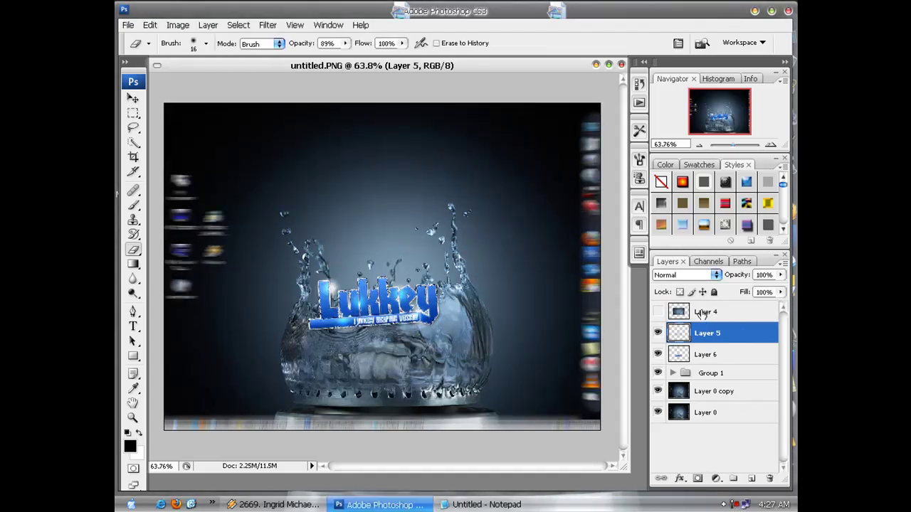
click(657, 312)
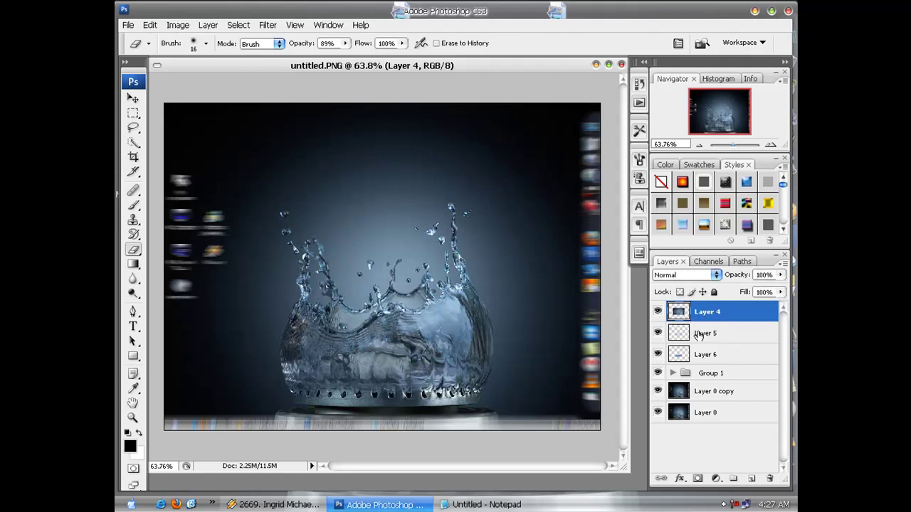
click(698, 334)
click(690, 316)
Step: Zoom into the splash and erase water so the logo's right letters show through
click(736, 148)
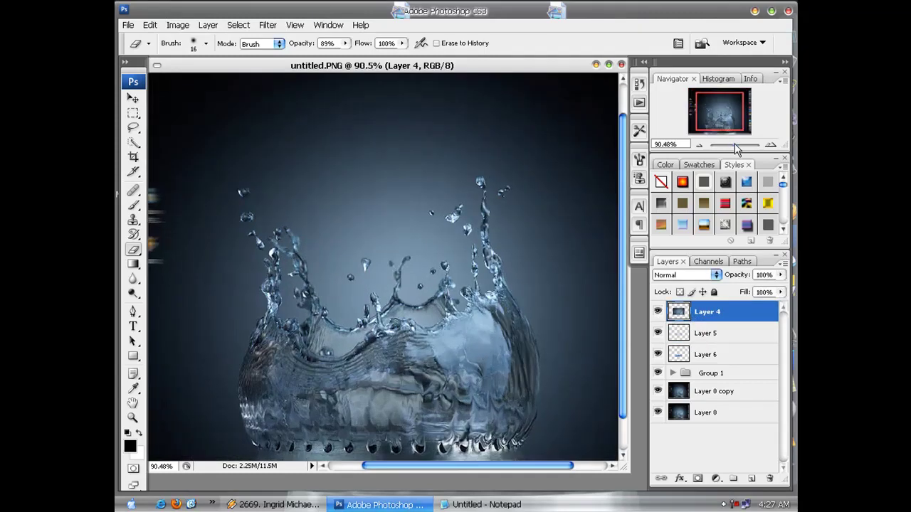
drag(618, 266, 621, 316)
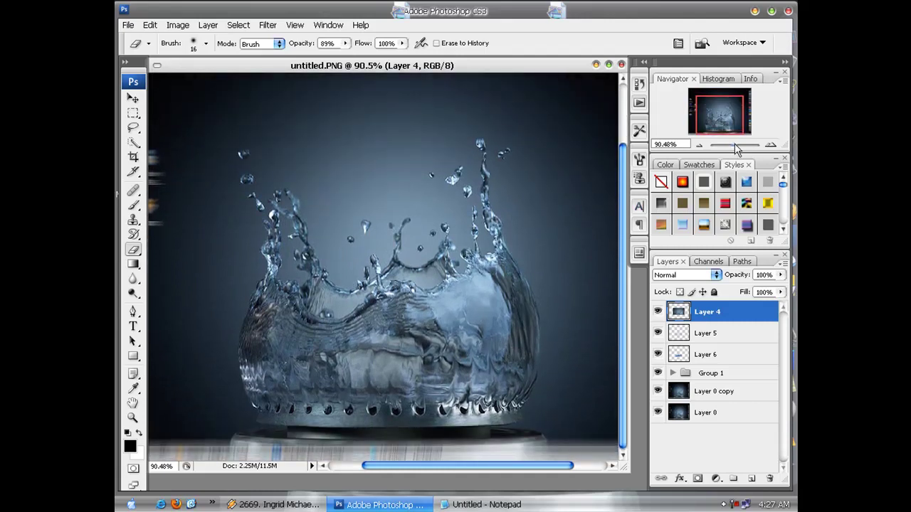
drag(737, 147, 739, 148)
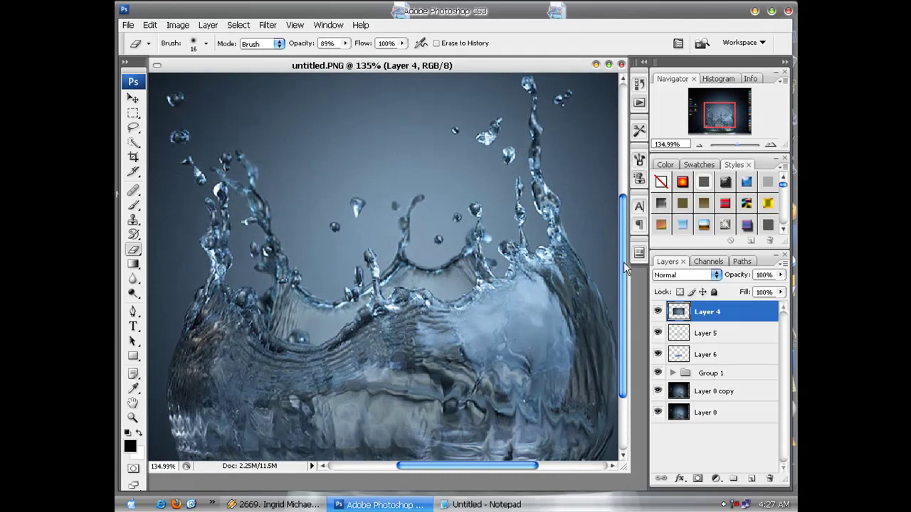
drag(624, 265, 625, 280)
mouse_move(355, 272)
mouse_down()
mouse_move(368, 251)
mouse_move(363, 215)
mouse_move(389, 264)
mouse_move(410, 258)
mouse_move(448, 268)
mouse_move(471, 257)
mouse_move(472, 219)
mouse_move(460, 229)
mouse_move(461, 260)
mouse_move(429, 236)
mouse_move(440, 239)
mouse_move(441, 225)
mouse_move(392, 226)
mouse_move(403, 242)
mouse_move(381, 203)
mouse_move(393, 197)
mouse_move(331, 249)
mouse_move(349, 256)
mouse_move(347, 232)
mouse_move(354, 281)
mouse_move(340, 288)
mouse_move(312, 232)
mouse_move(281, 238)
mouse_move(249, 210)
mouse_move(290, 274)
mouse_move(310, 240)
mouse_move(316, 294)
mouse_move(335, 283)
mouse_move(315, 311)
mouse_move(289, 306)
mouse_move(320, 295)
mouse_move(295, 291)
mouse_move(249, 251)
mouse_move(271, 300)
mouse_move(312, 316)
mouse_move(352, 281)
mouse_up()
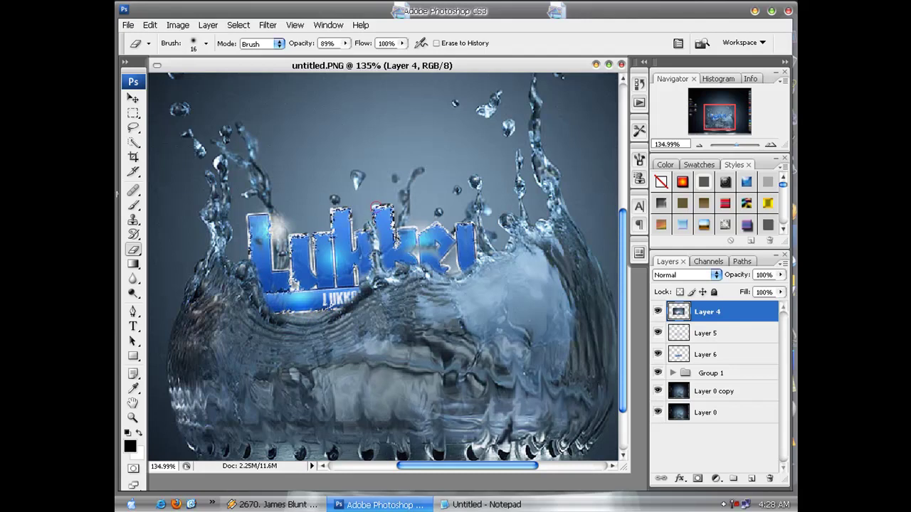
Step: Erase water along the bottom of the letters and the l's edge, then set Eraser opacity to 37%
mouse_move(419, 245)
mouse_down()
mouse_move(413, 251)
mouse_move(447, 262)
mouse_up()
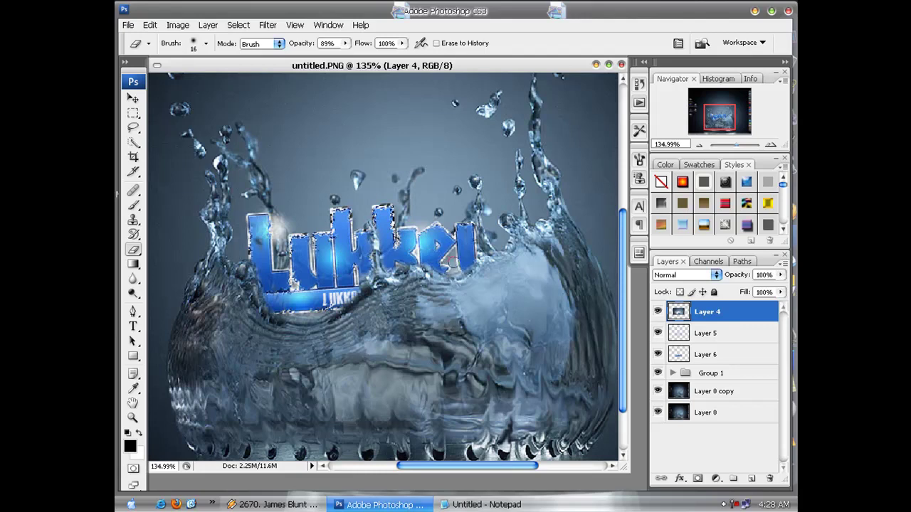
mouse_move(467, 228)
mouse_down()
mouse_move(469, 242)
mouse_move(491, 235)
mouse_move(501, 244)
mouse_up()
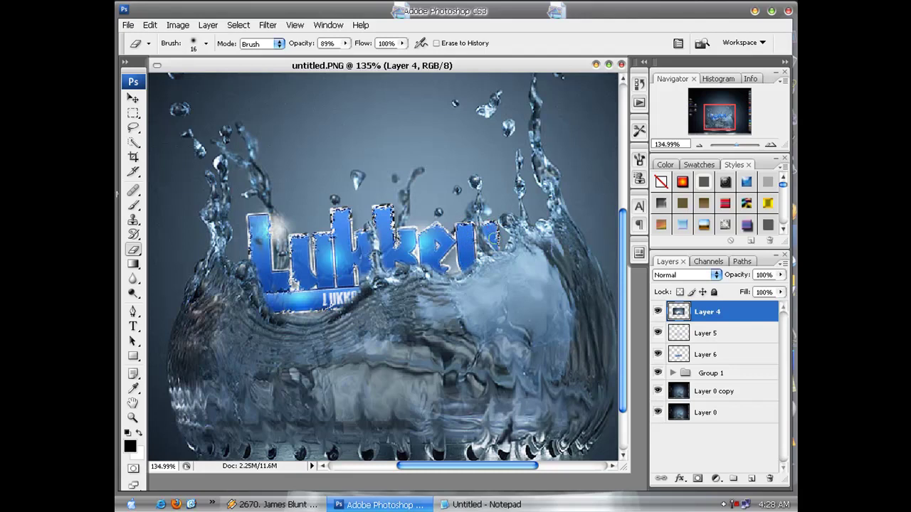
drag(345, 43, 314, 64)
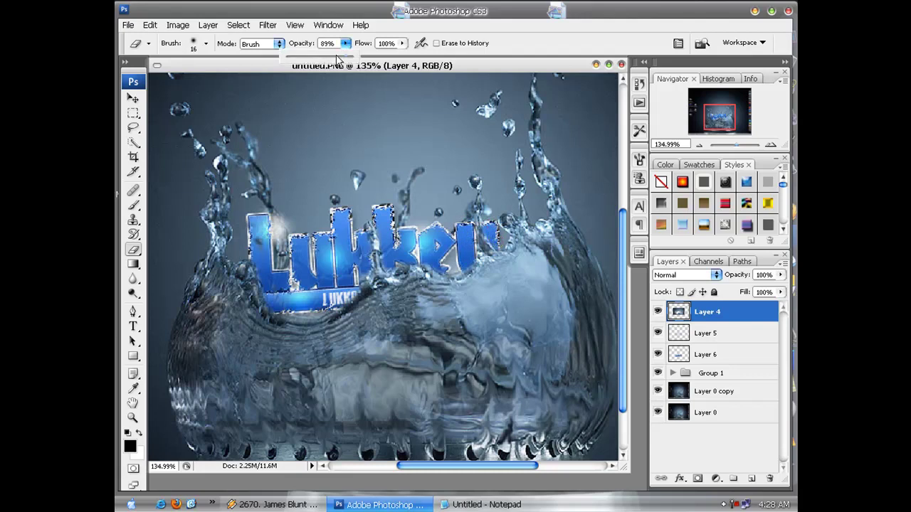
Step: Faintly reveal the subtitle bar from end to end through the water, then zoom out
mouse_move(461, 267)
mouse_down()
mouse_move(495, 288)
mouse_move(462, 296)
mouse_move(402, 276)
mouse_move(380, 287)
mouse_move(420, 298)
mouse_move(345, 313)
mouse_move(370, 284)
mouse_move(368, 307)
mouse_move(241, 298)
mouse_move(256, 308)
mouse_move(259, 281)
mouse_move(226, 321)
mouse_move(260, 301)
mouse_up()
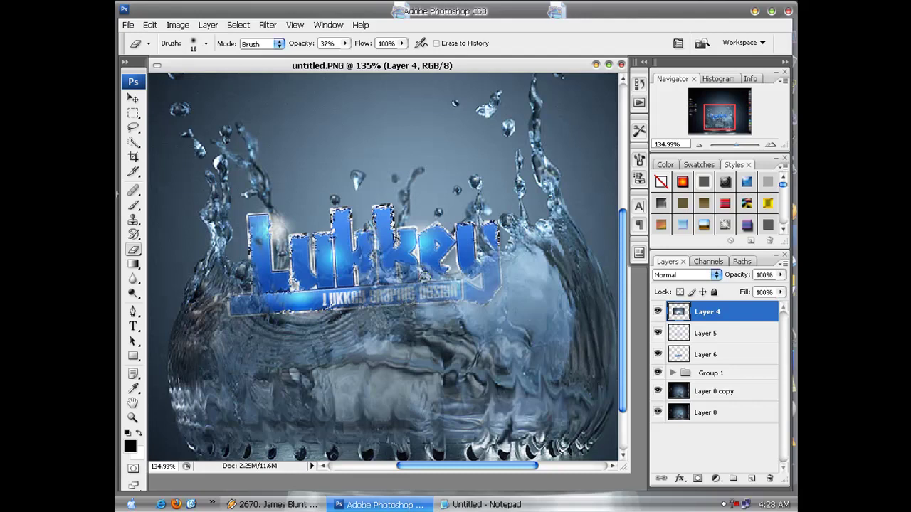
key(ctrl+z)
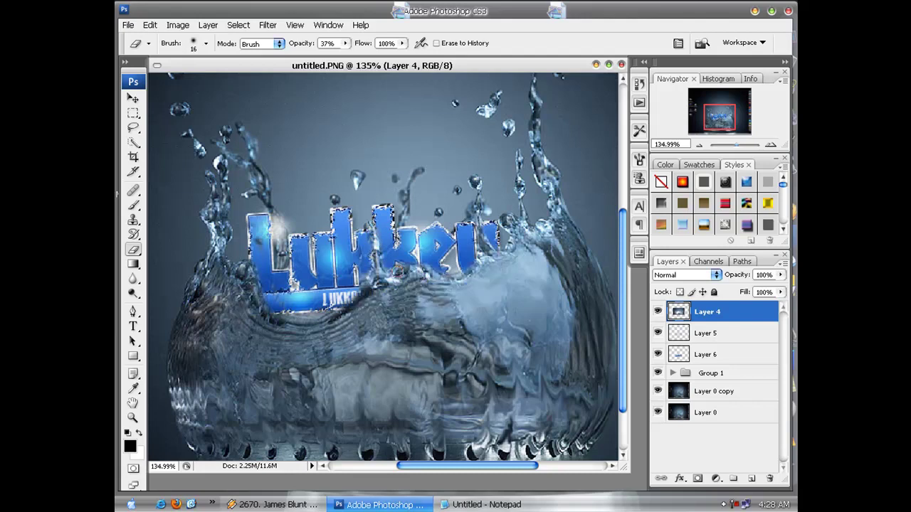
mouse_move(396, 288)
mouse_down()
mouse_move(425, 271)
mouse_move(503, 274)
mouse_move(434, 311)
mouse_up()
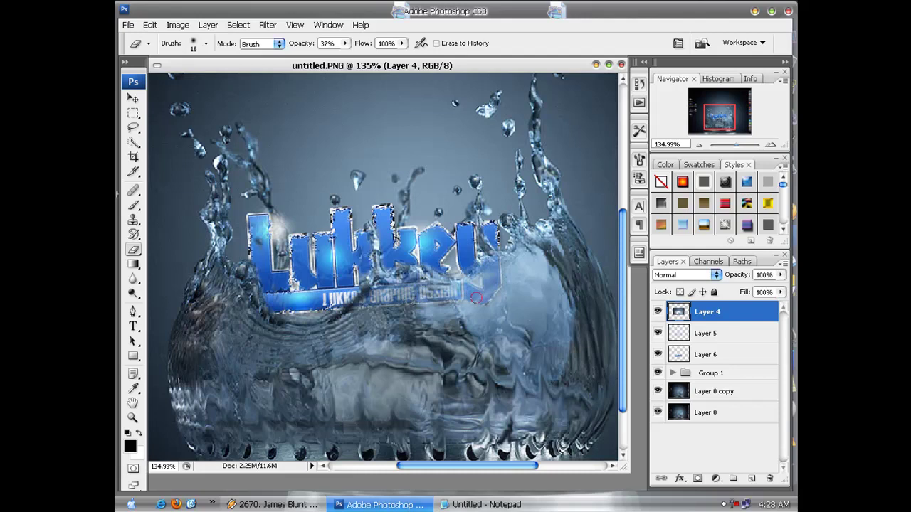
drag(292, 322, 226, 320)
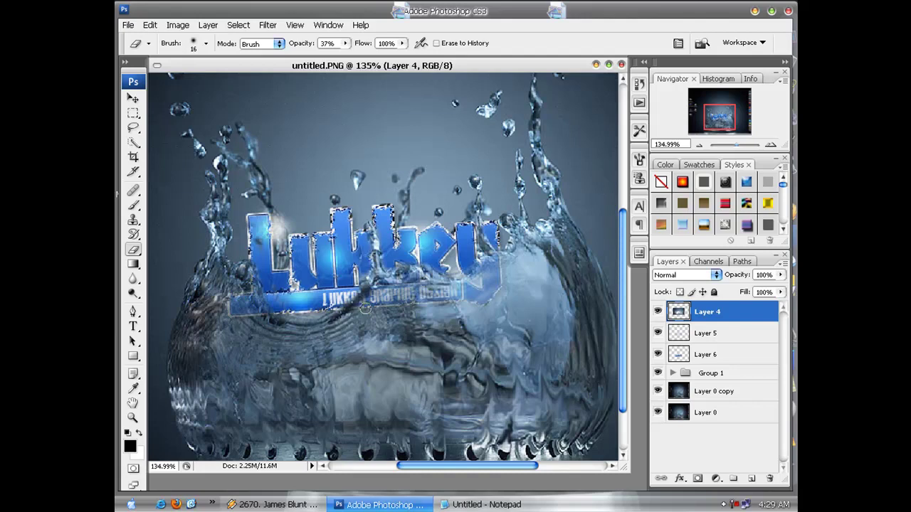
drag(376, 309, 447, 296)
drag(738, 145, 731, 146)
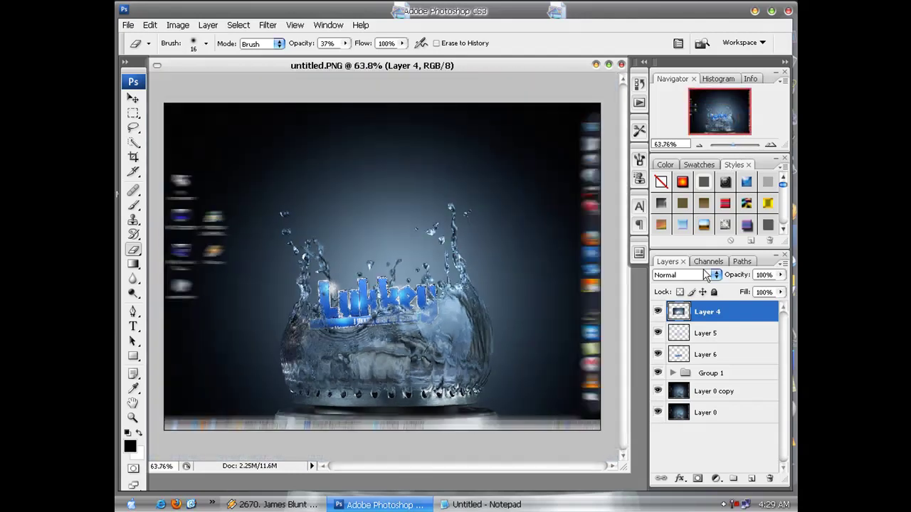
Step: Select Layer 5 then Layer 4, and bring the Notepad notes to the front
click(695, 333)
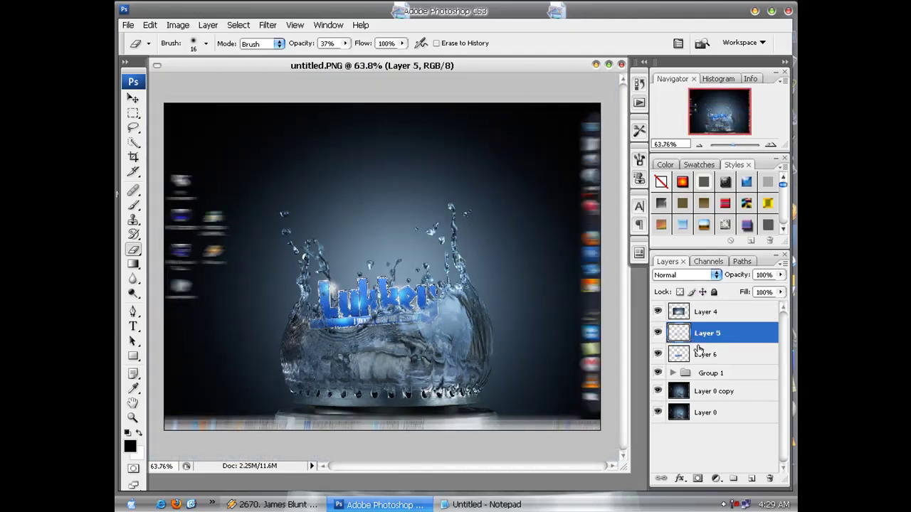
click(694, 317)
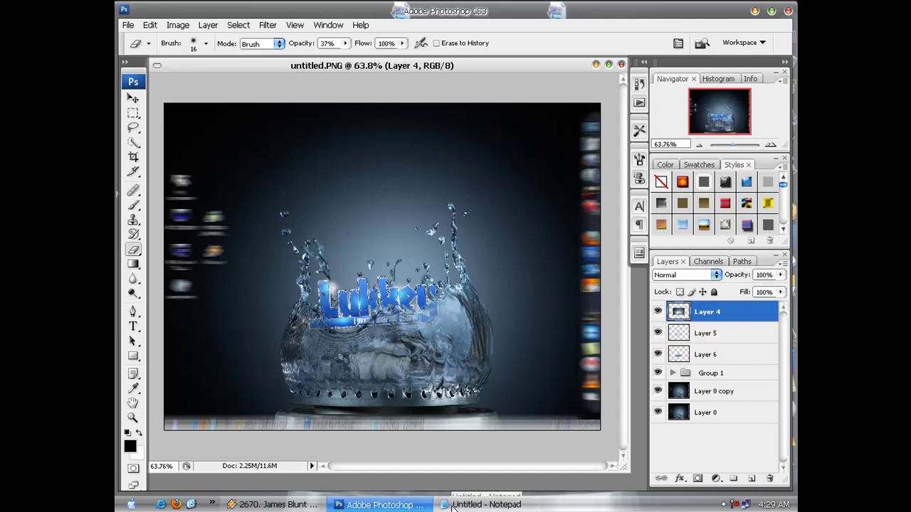
click(487, 504)
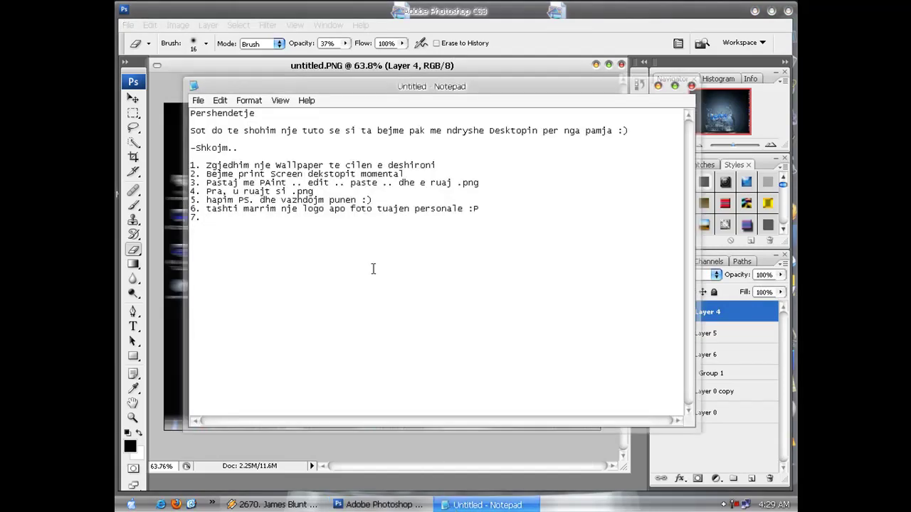